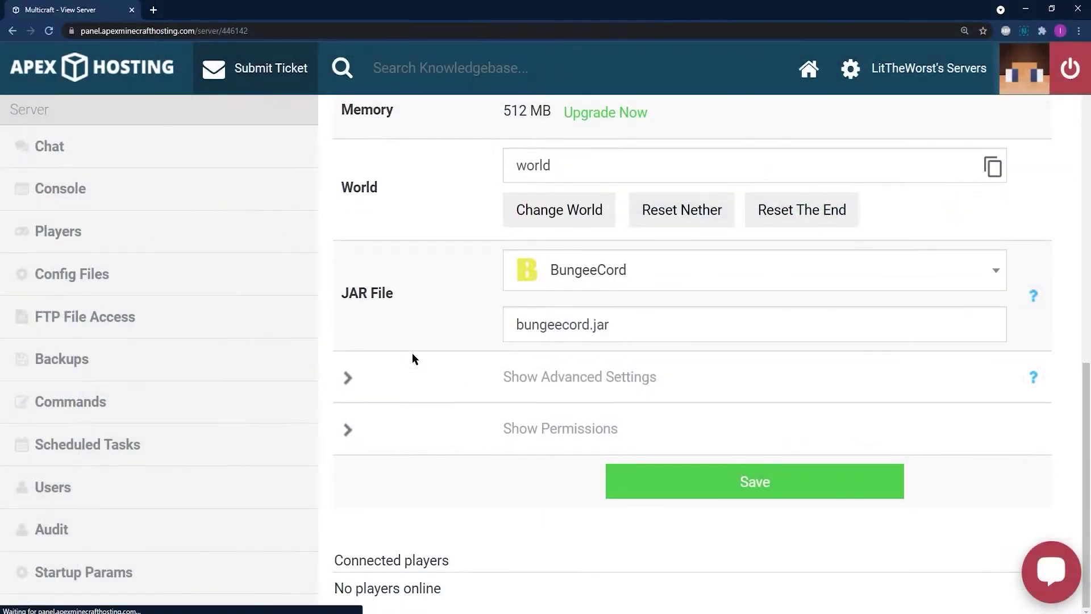
Step: Check the B2 server's details page, then go back to the list of all five servers
{"action": "scroll", "coordinate": [411, 352], "scroll_direction": "up", "scroll_amount": 8}
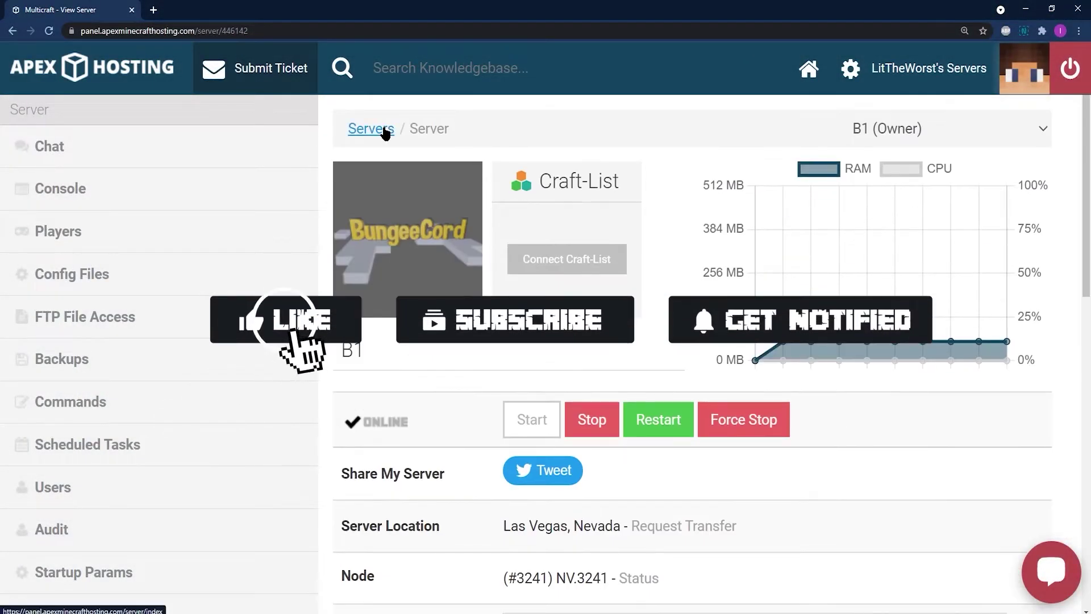
{"action": "left_click", "coordinate": [367, 126]}
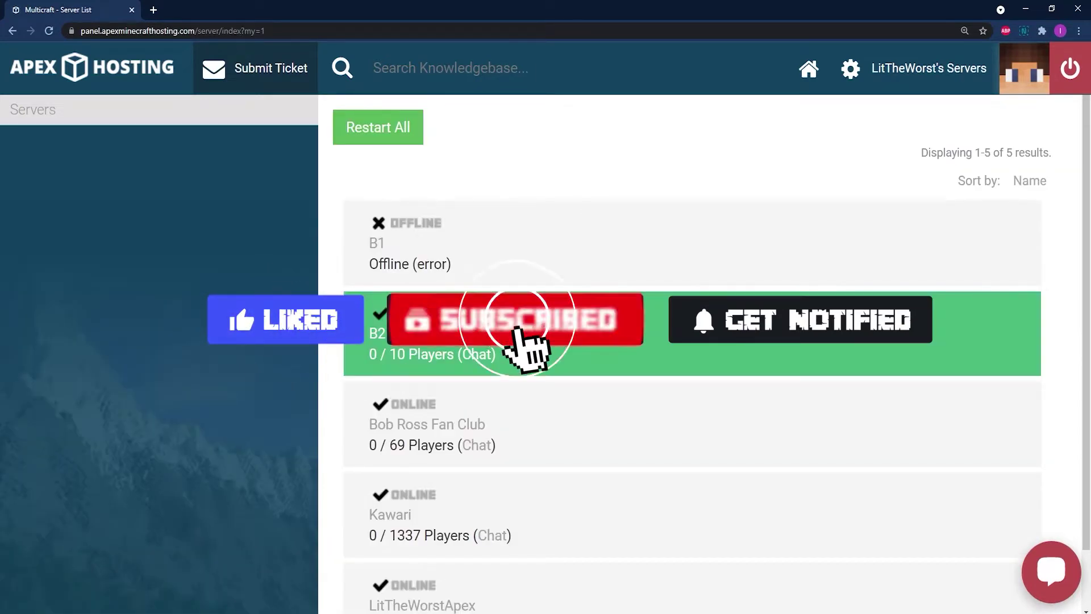
{"action": "scroll", "coordinate": [785, 285], "scroll_direction": "down", "scroll_amount": 1}
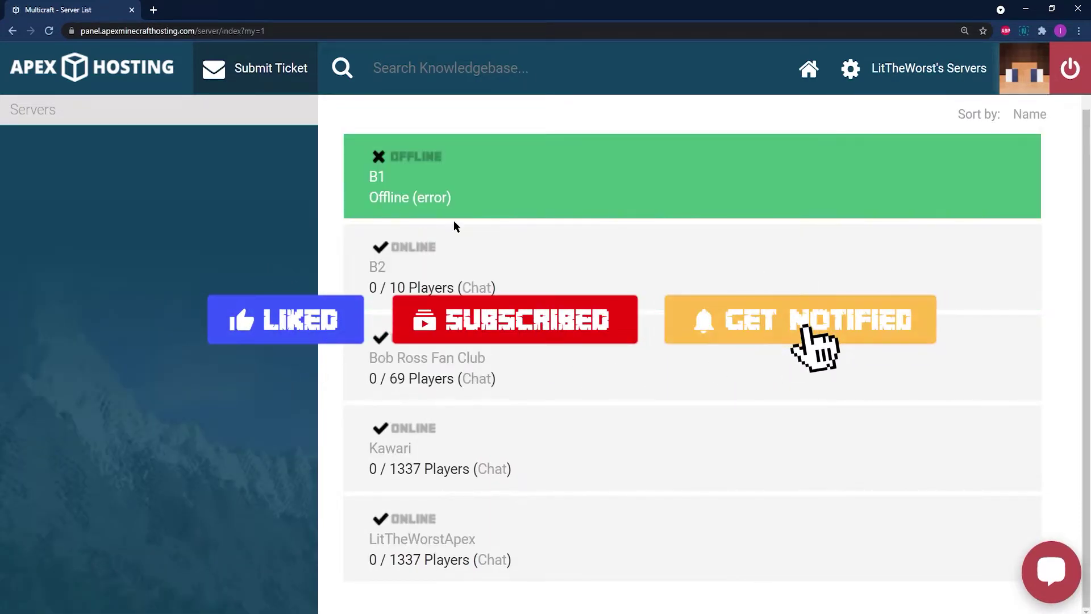
{"action": "left_click", "coordinate": [457, 227]}
{"action": "scroll", "coordinate": [476, 284], "scroll_direction": "down", "scroll_amount": 4}
{"action": "scroll", "coordinate": [476, 285], "scroll_direction": "down", "scroll_amount": 7}
{"action": "scroll", "coordinate": [476, 287], "scroll_direction": "up", "scroll_amount": 11}
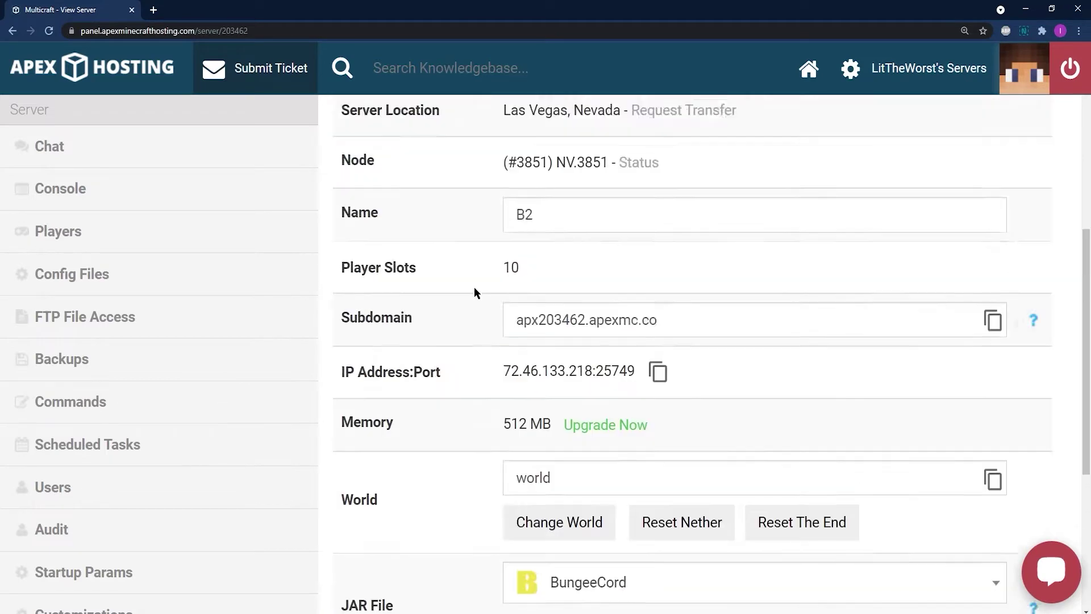
{"action": "left_click", "coordinate": [377, 133]}
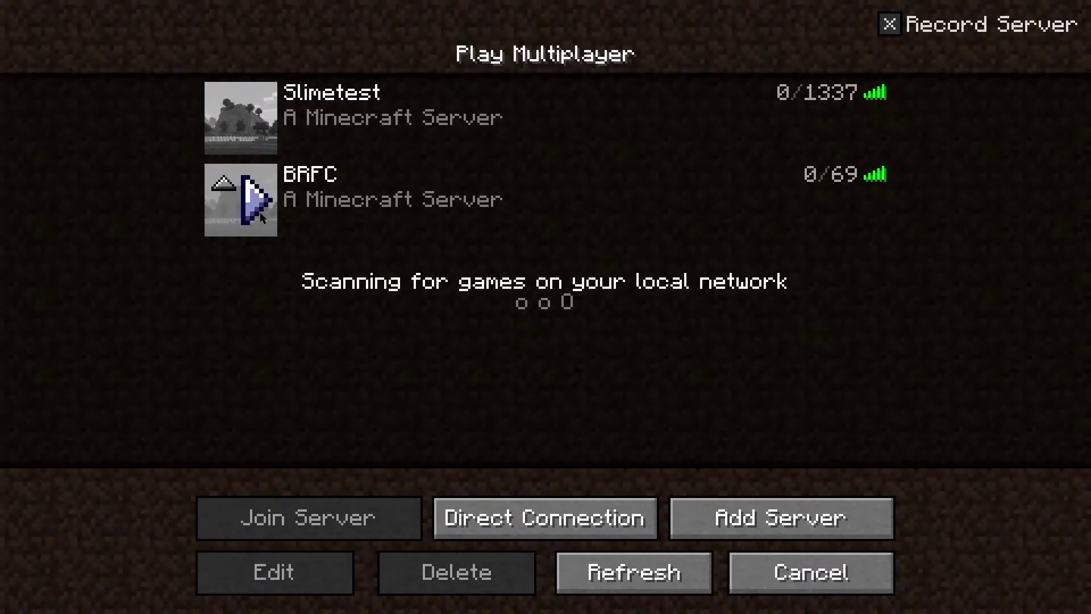
Step: Join the BRFC server from Multiplayer and open its in-game menu in the hub
{"action": "left_click", "coordinate": [261, 213]}
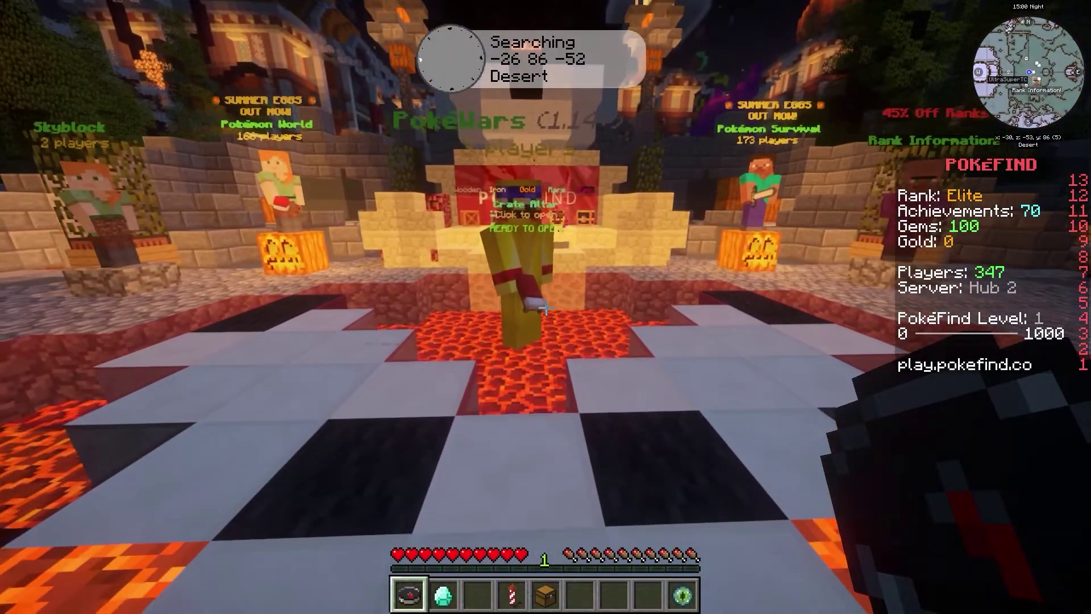
{"action": "right_click", "coordinate": [545, 307]}
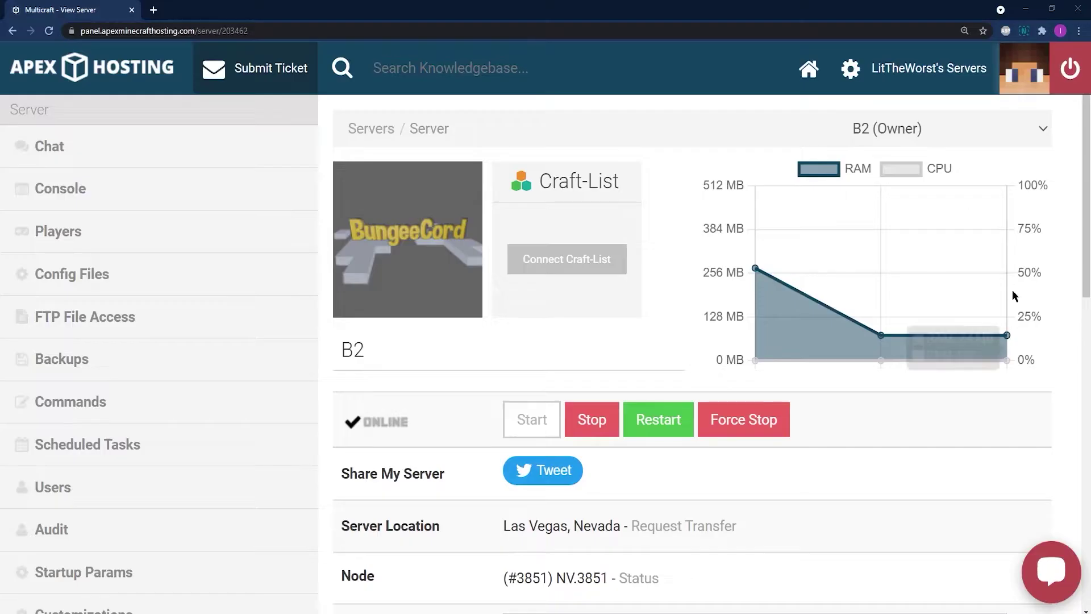
Step: Autofill B2's FTP login password, then pick a server-type build on the LuckPerms Download page
{"action": "left_click", "coordinate": [136, 329]}
{"action": "left_click", "coordinate": [684, 401]}
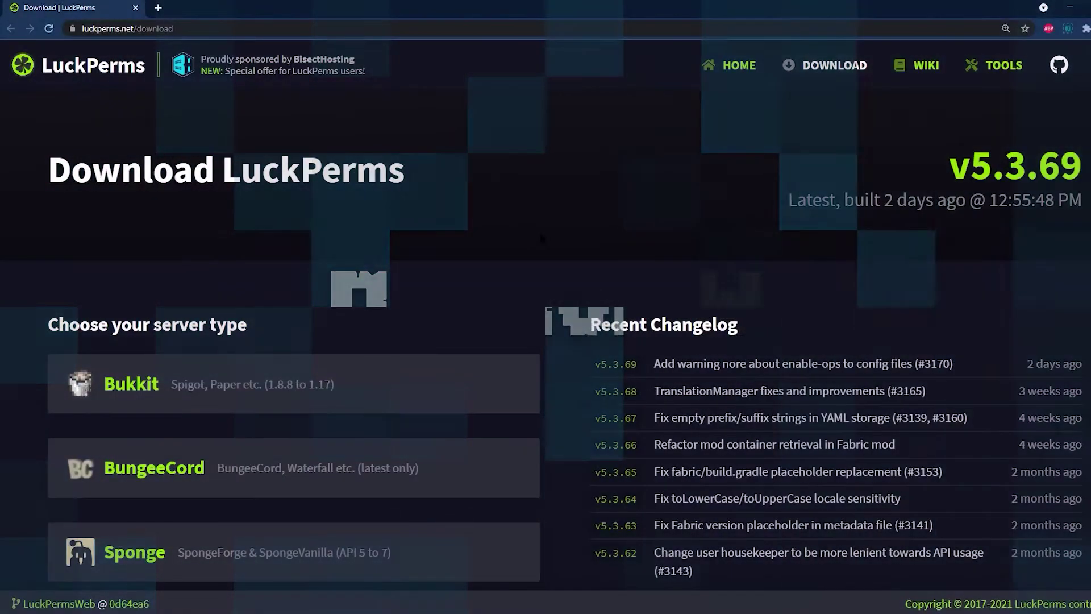
{"action": "scroll", "coordinate": [142, 370], "scroll_direction": "down", "scroll_amount": 3}
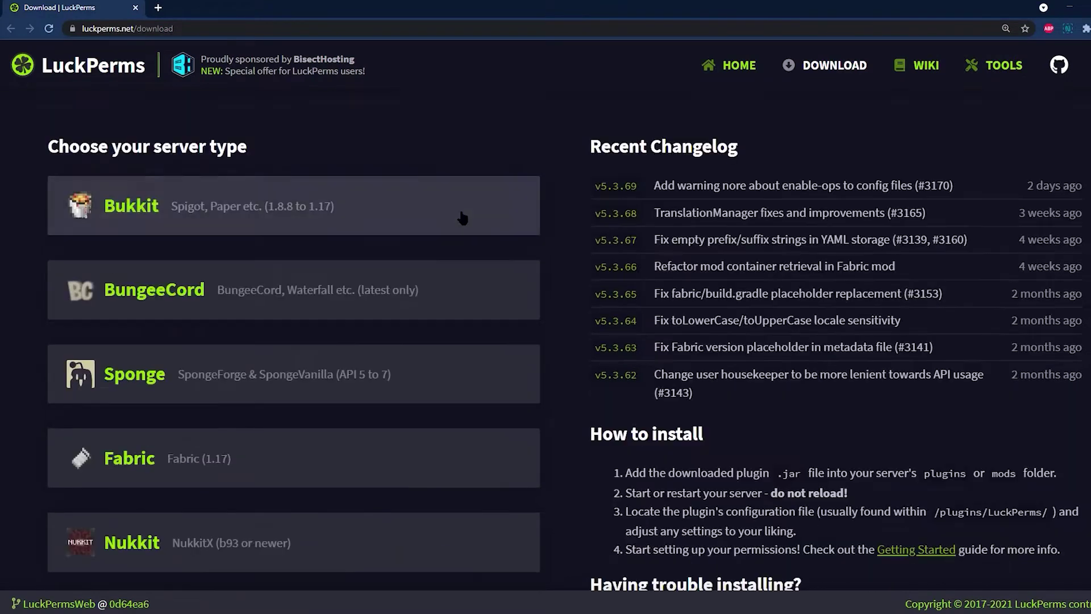
{"action": "scroll", "coordinate": [158, 342], "scroll_direction": "down", "scroll_amount": 3}
{"action": "scroll", "coordinate": [158, 342], "scroll_direction": "down", "scroll_amount": 1}
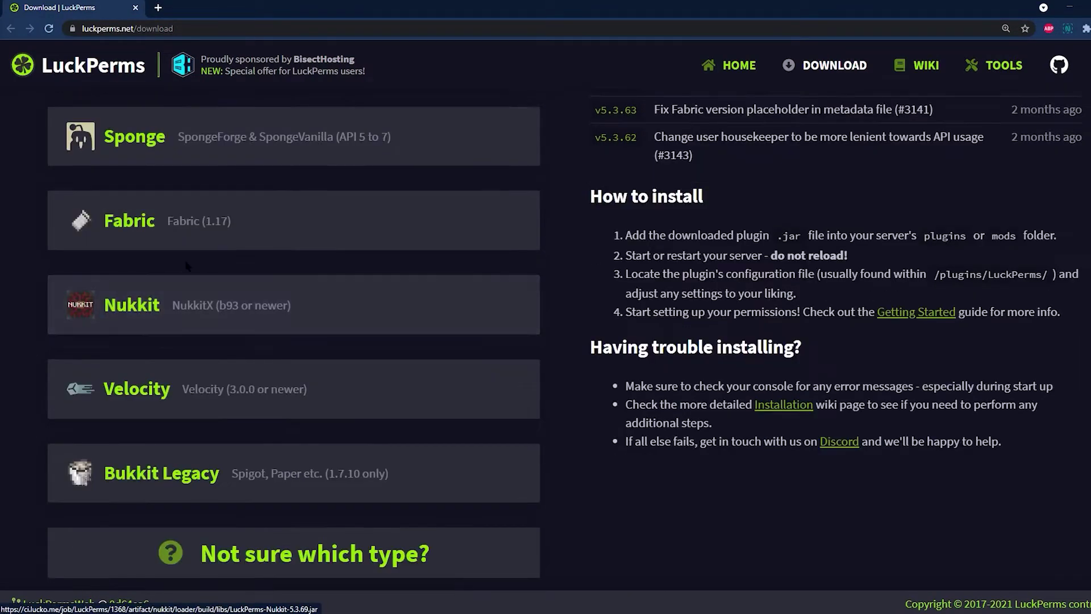
{"action": "scroll", "coordinate": [307, 284], "scroll_direction": "up", "scroll_amount": 2}
{"action": "scroll", "coordinate": [288, 327], "scroll_direction": "up", "scroll_amount": 2}
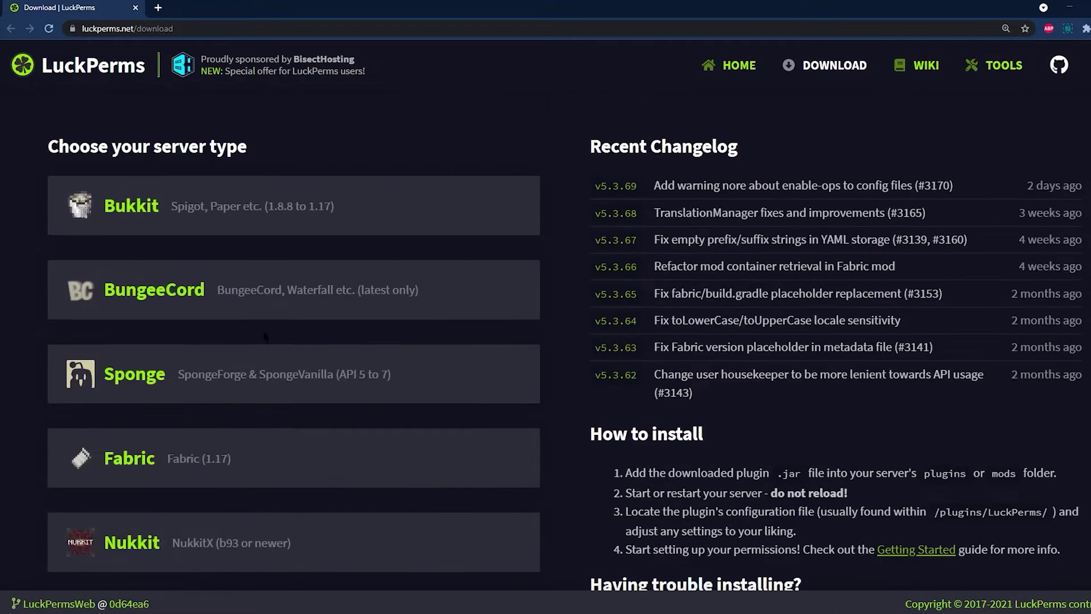
{"action": "left_click", "coordinate": [193, 364]}
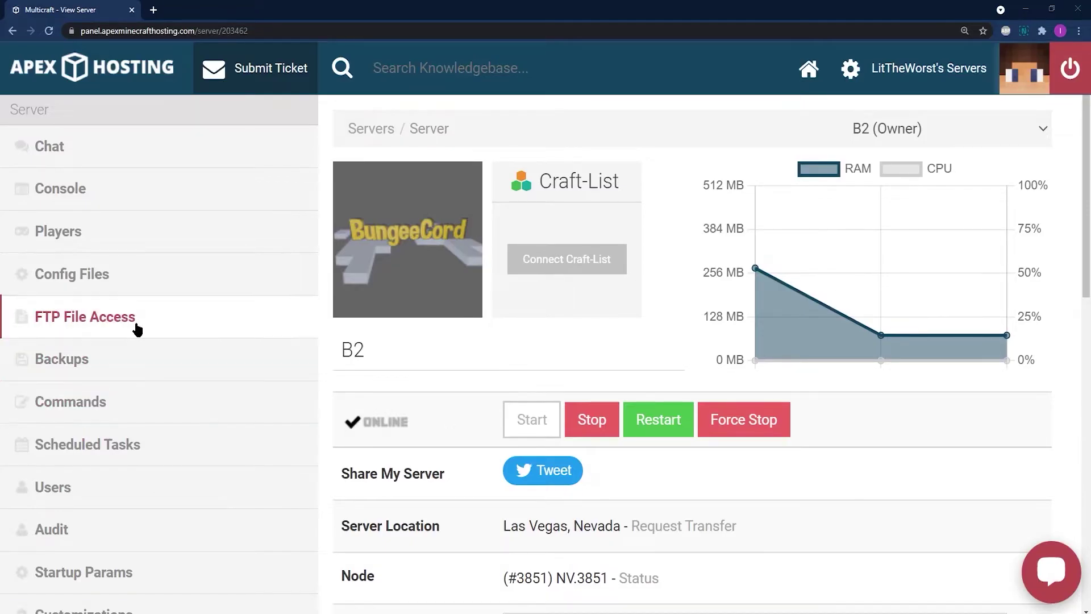
Step: Log in to B2's web FTP with the saved password and open its empty plugins folder
{"action": "left_click", "coordinate": [137, 323]}
{"action": "left_click", "coordinate": [671, 405]}
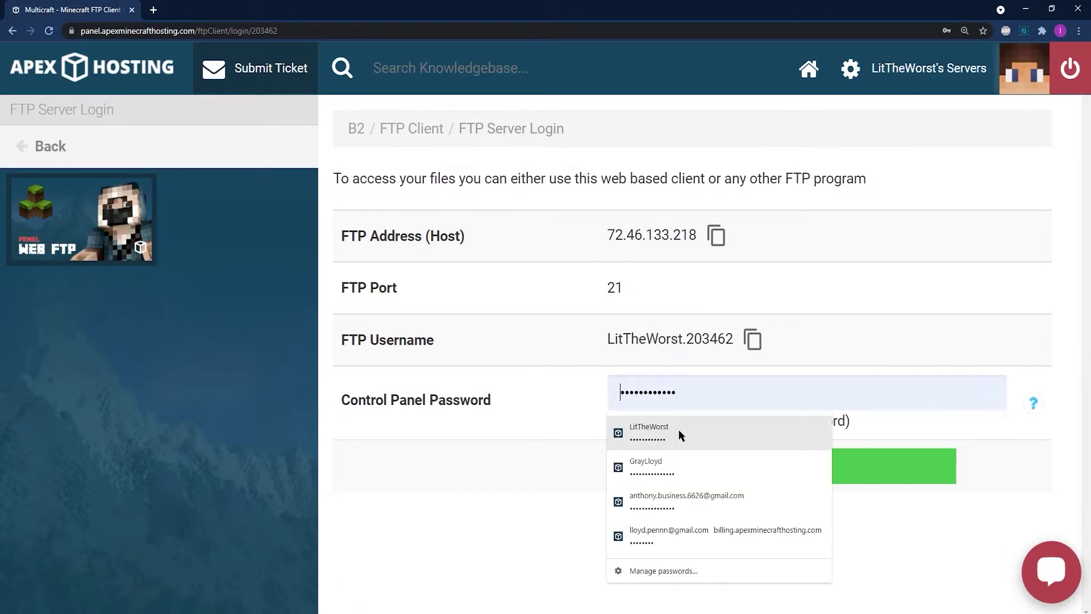
{"action": "left_click", "coordinate": [678, 429]}
{"action": "left_click", "coordinate": [703, 465]}
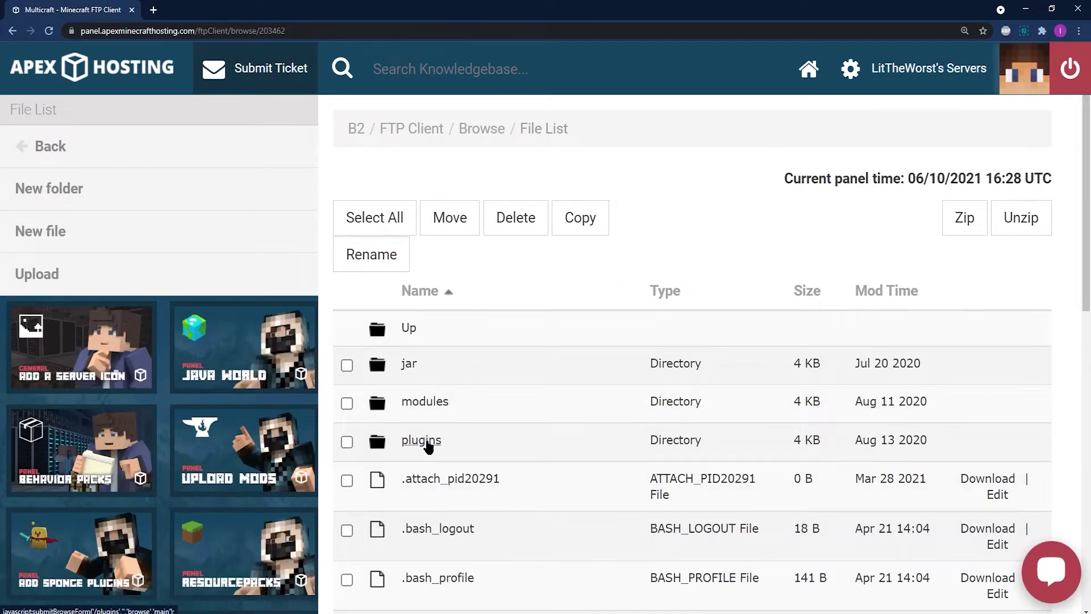
{"action": "left_click", "coordinate": [421, 440]}
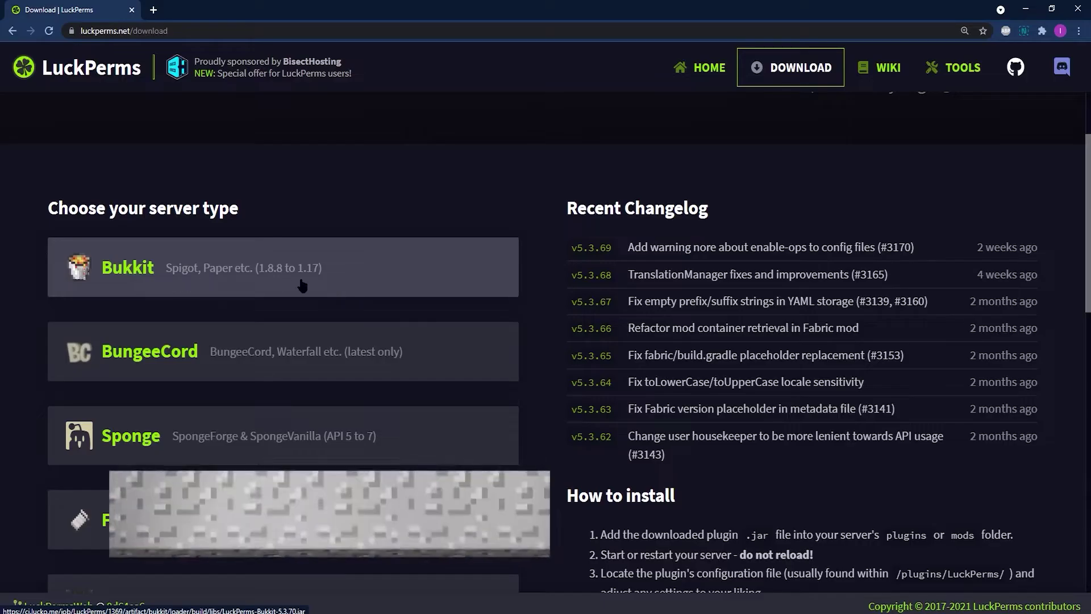
Step: Scroll the LuckPerms Download page to find the BungeeCord build among the server types
{"action": "scroll", "coordinate": [239, 366], "scroll_direction": "down", "scroll_amount": 2}
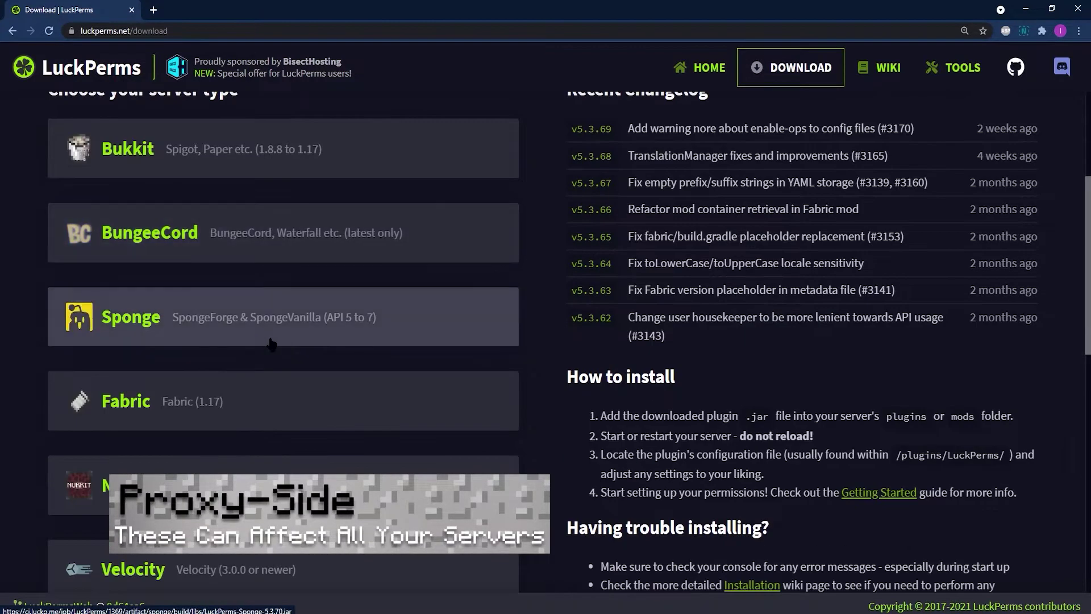
{"action": "scroll", "coordinate": [214, 342], "scroll_direction": "down", "scroll_amount": 1}
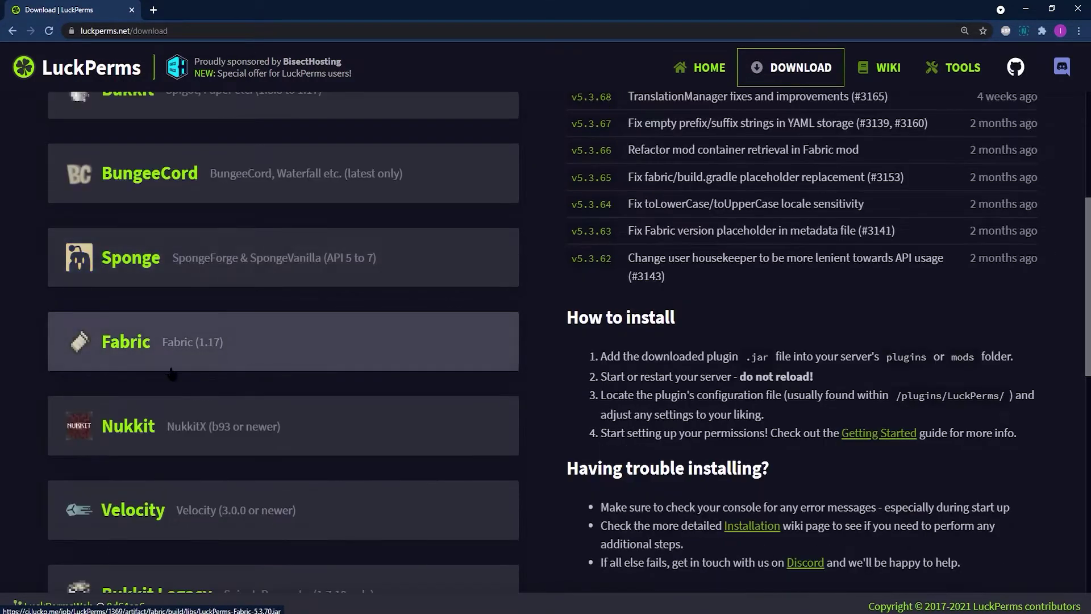
{"action": "scroll", "coordinate": [252, 364], "scroll_direction": "down", "scroll_amount": 2}
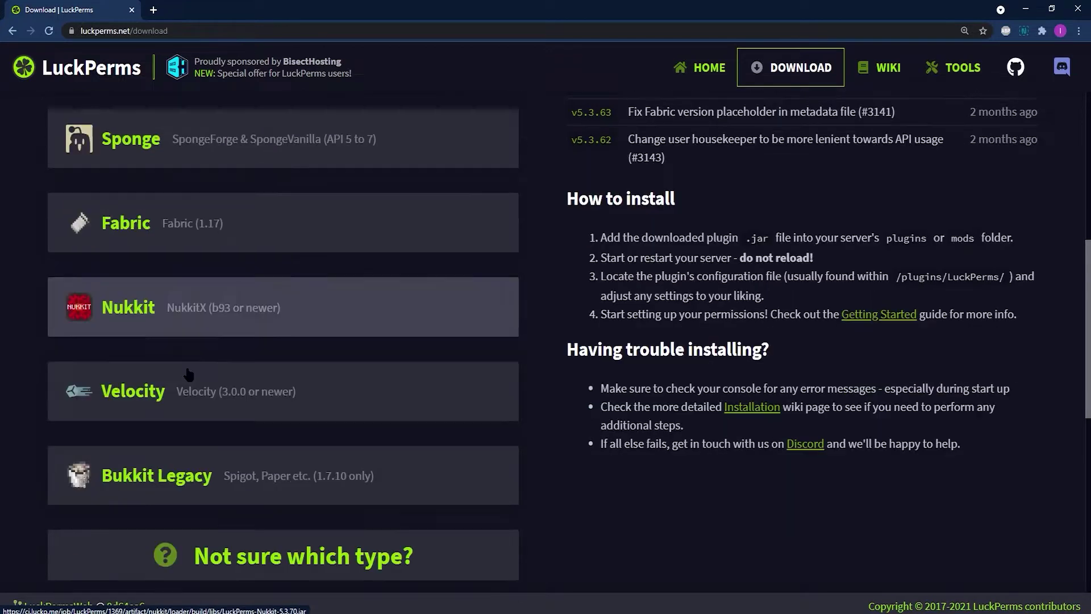
{"action": "scroll", "coordinate": [273, 381], "scroll_direction": "down", "scroll_amount": 1}
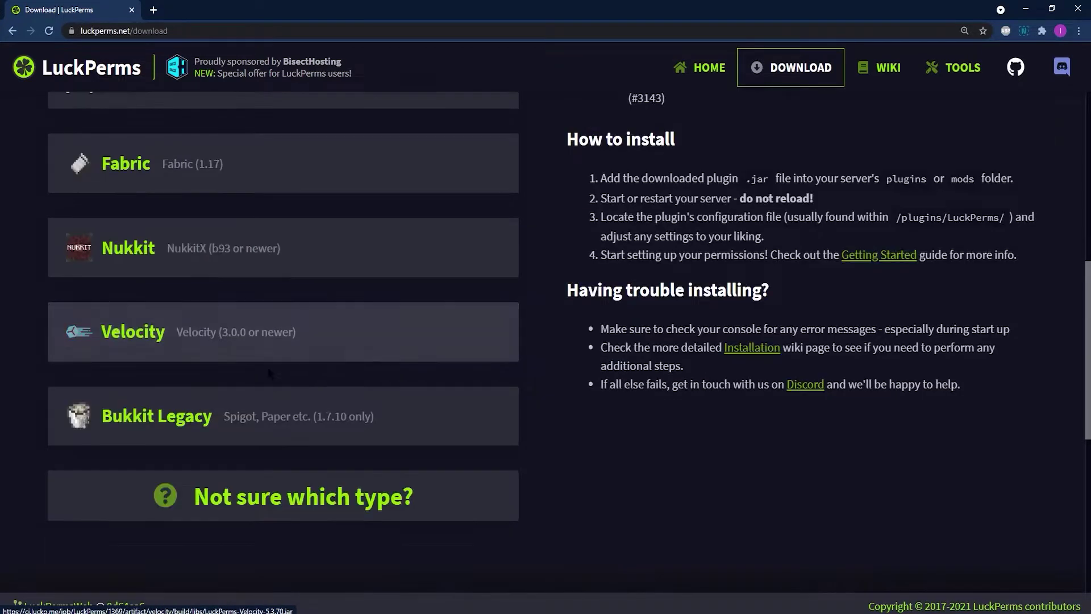
{"action": "scroll", "coordinate": [245, 173], "scroll_direction": "up", "scroll_amount": 3}
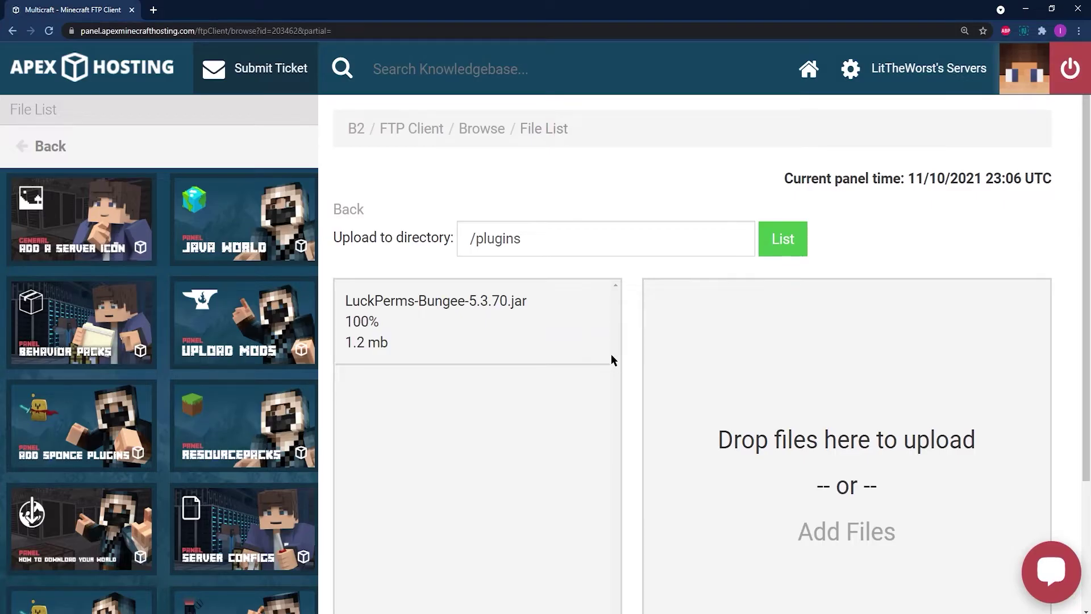
Step: Highlight the uploaded LuckPerms-Bungee-5.3.70.jar entry and its 'Uploaded 1/1 files' confirmation
{"action": "scroll", "coordinate": [611, 355], "scroll_direction": "down", "scroll_amount": 3}
{"action": "left_click_drag", "start_coordinate": [431, 191], "coordinate": [362, 110]}
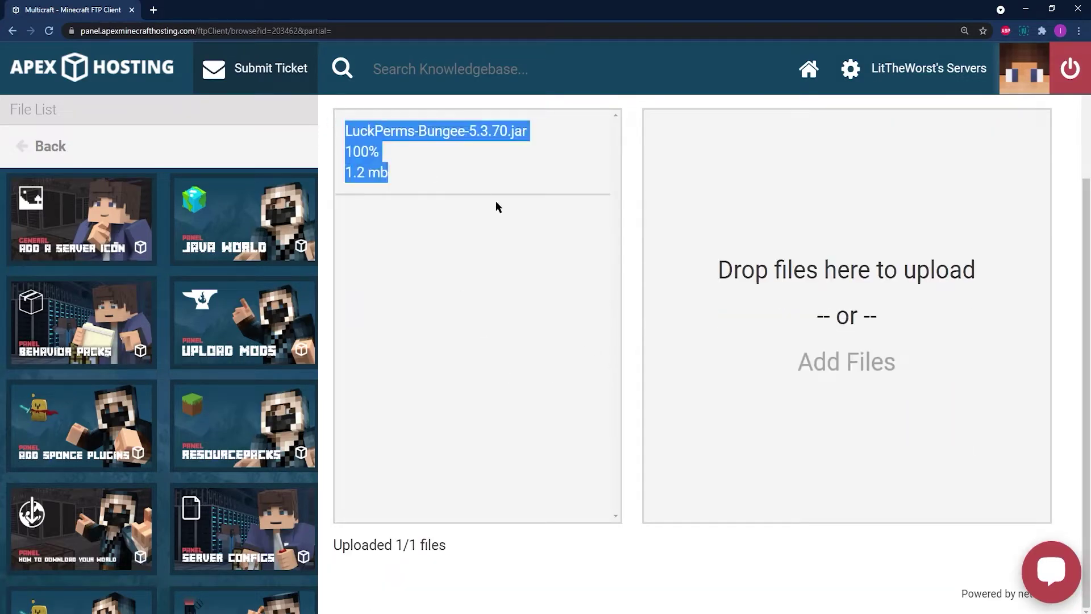
{"action": "left_click_drag", "start_coordinate": [454, 551], "coordinate": [331, 546]}
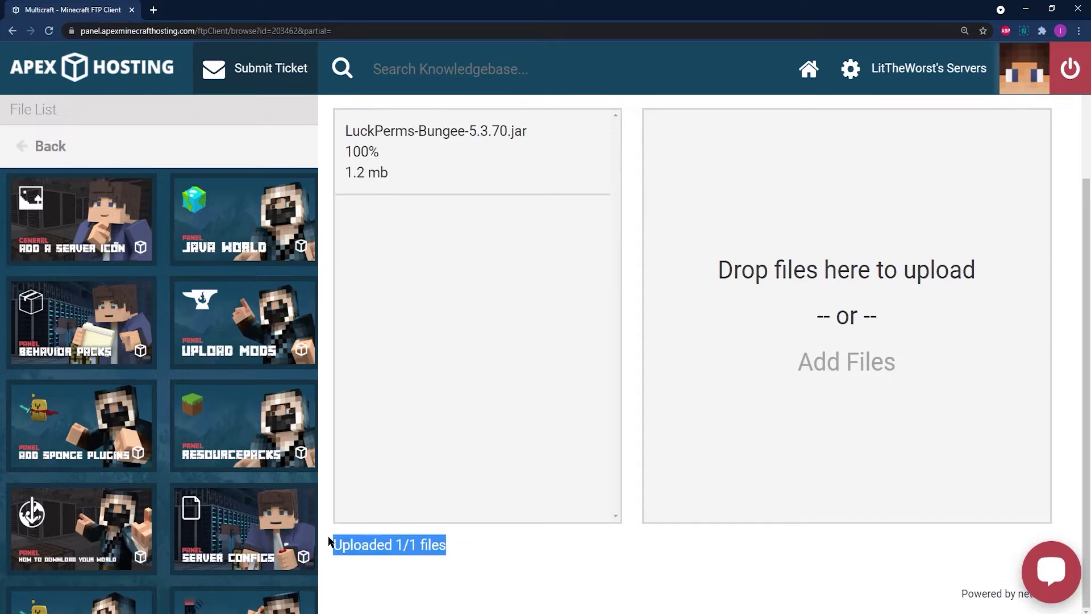
{"action": "scroll", "coordinate": [429, 479], "scroll_direction": "up", "scroll_amount": 3}
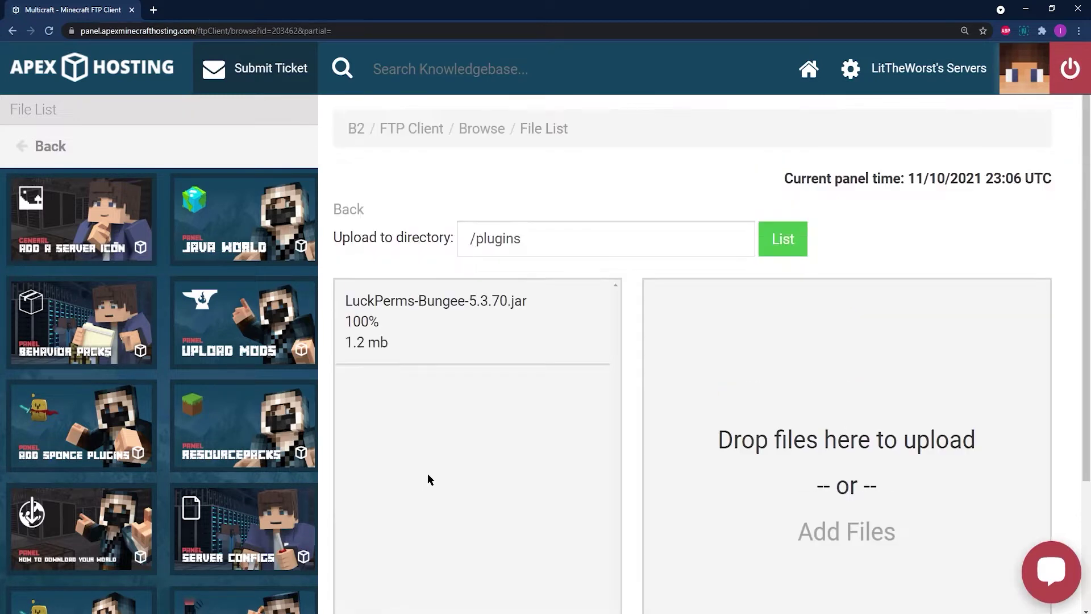
{"action": "left_click", "coordinate": [357, 137]}
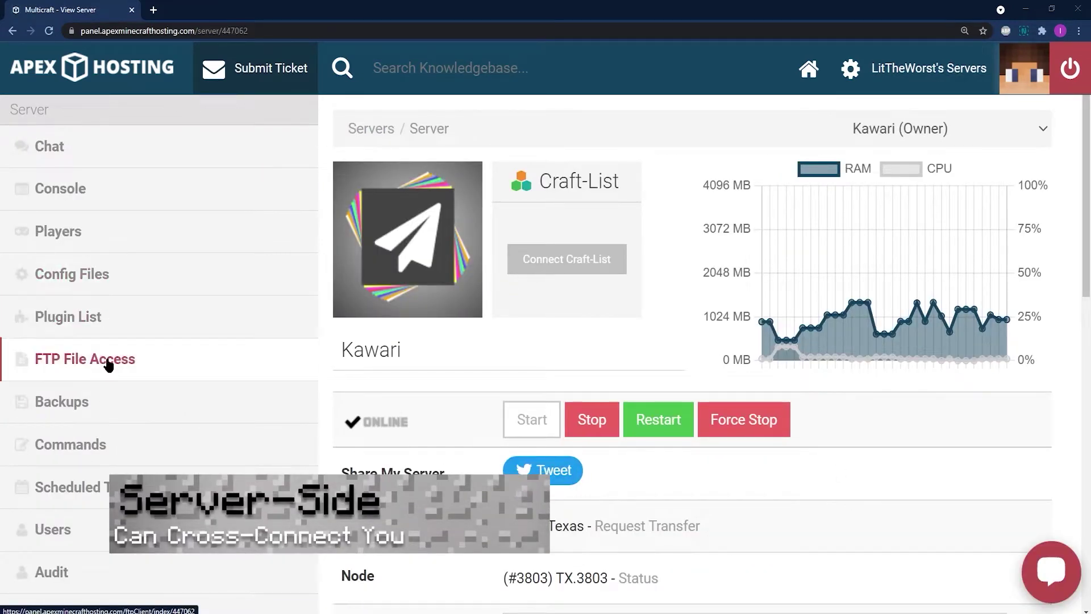
Step: Open FTP File Access for the Kawari server and autofill the saved password
{"action": "left_click", "coordinate": [195, 334]}
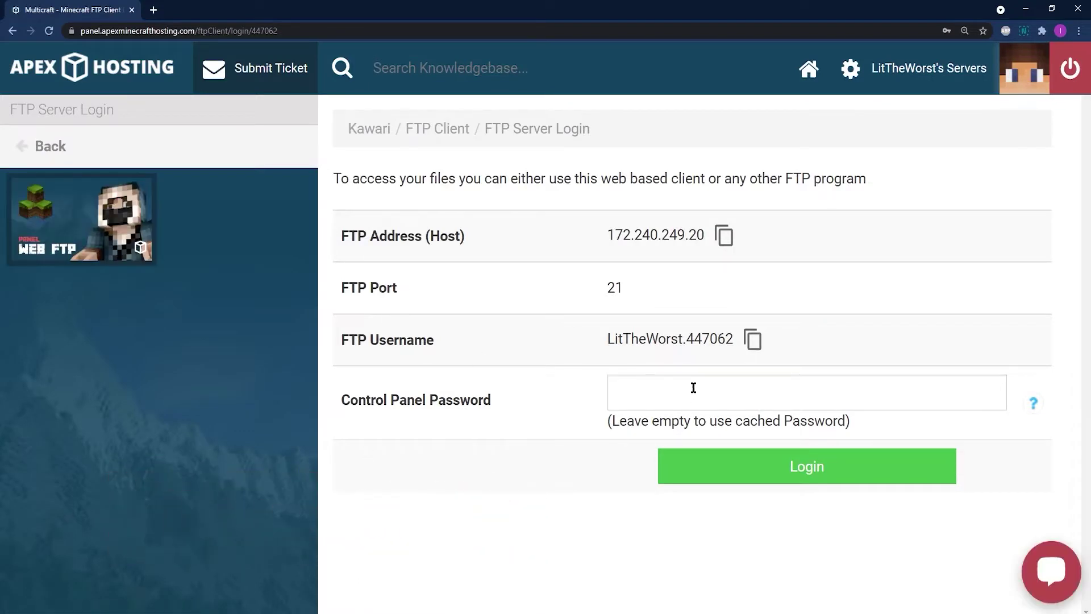
{"action": "left_click", "coordinate": [693, 387]}
{"action": "left_click", "coordinate": [704, 426]}
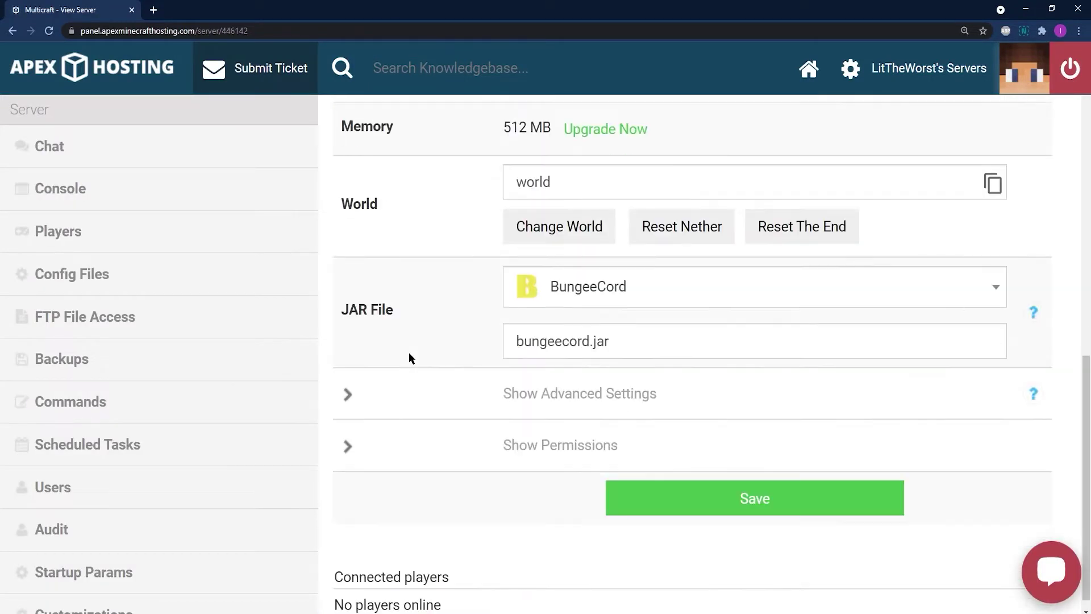
{"action": "scroll", "coordinate": [414, 356], "scroll_direction": "up", "scroll_amount": 10}
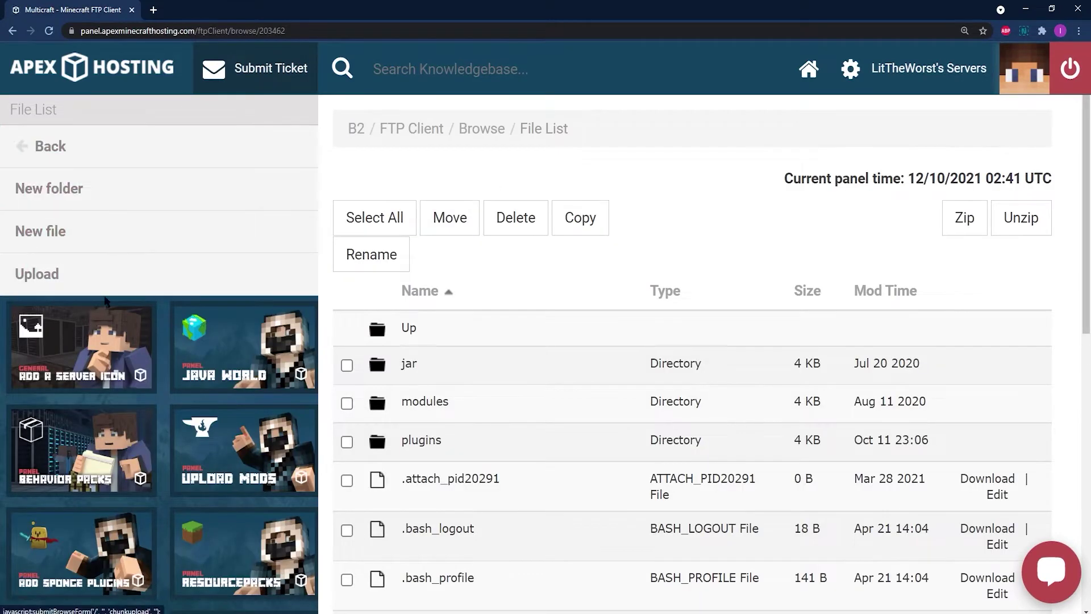
Step: Scroll through ServerSelectorX's supported versions and Features list on SpigotMC
{"action": "scroll", "coordinate": [487, 304], "scroll_direction": "down", "scroll_amount": 5}
{"action": "scroll", "coordinate": [468, 373], "scroll_direction": "up", "scroll_amount": 4}
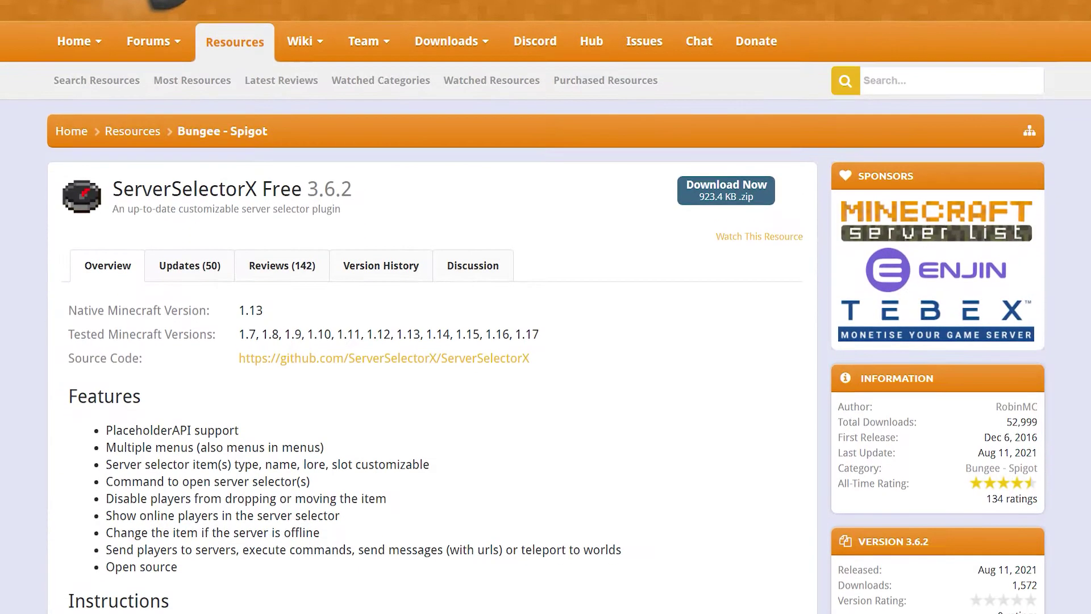
{"action": "scroll", "coordinate": [545, 307], "scroll_direction": "down", "scroll_amount": 5}
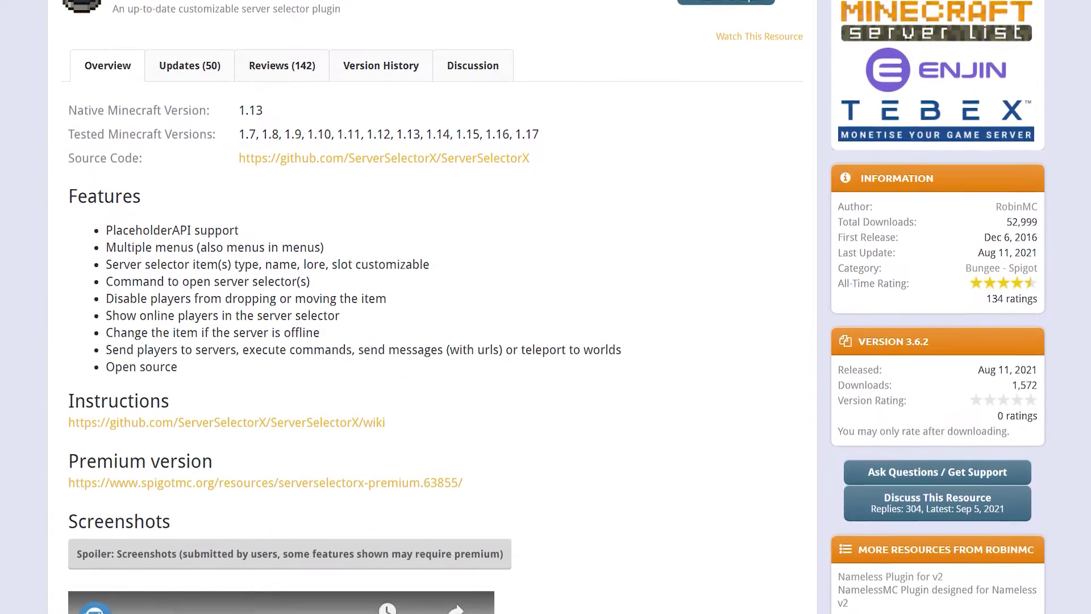
{"action": "scroll", "coordinate": [545, 307], "scroll_direction": "down", "scroll_amount": 7}
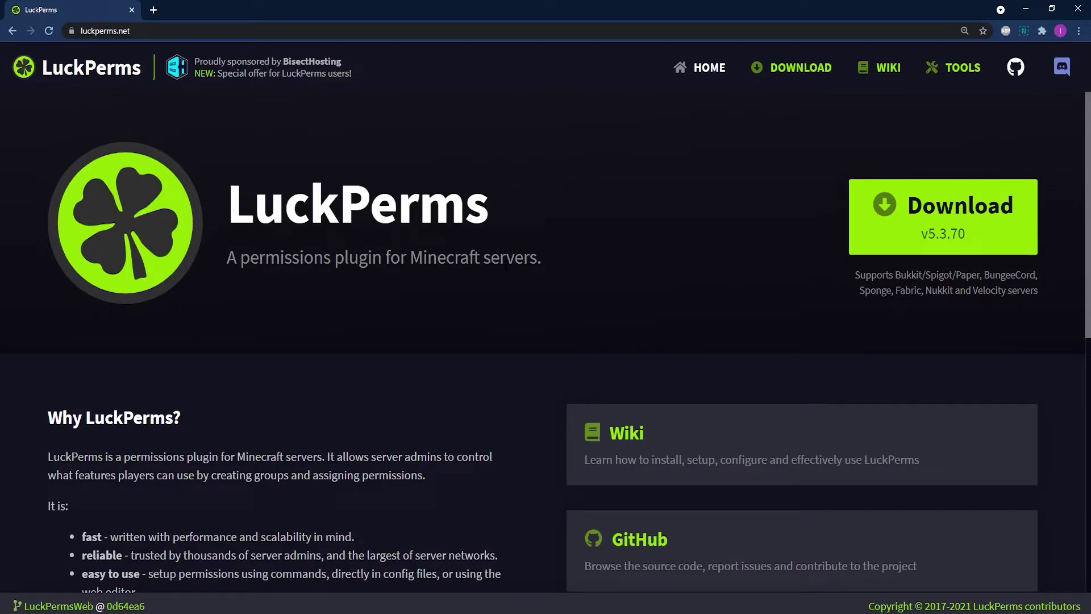
{"action": "scroll", "coordinate": [326, 212], "scroll_direction": "down", "scroll_amount": 6}
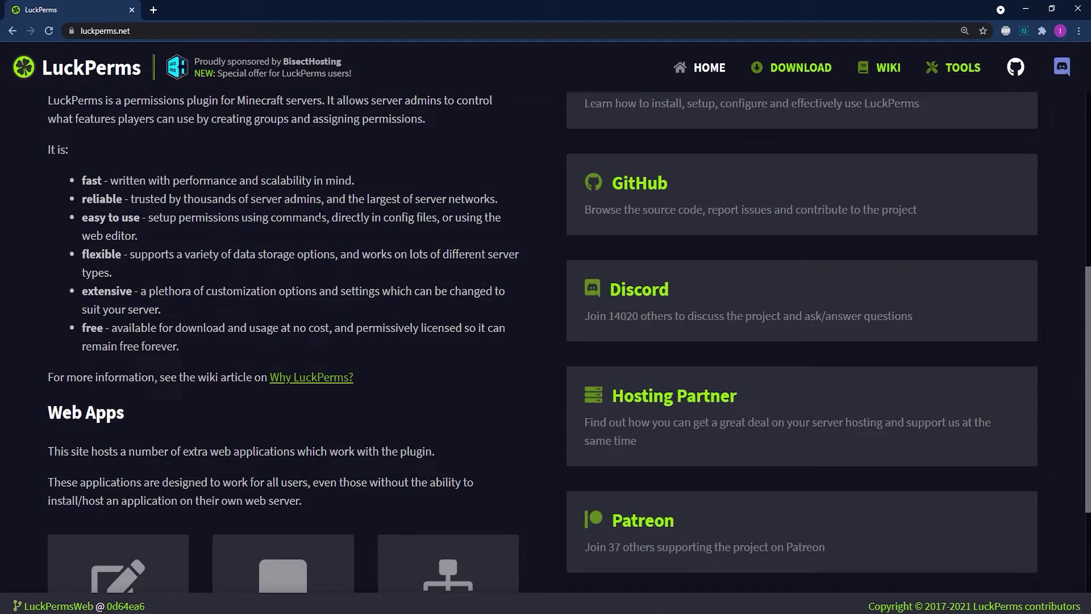
{"action": "scroll", "coordinate": [322, 223], "scroll_direction": "up", "scroll_amount": 2}
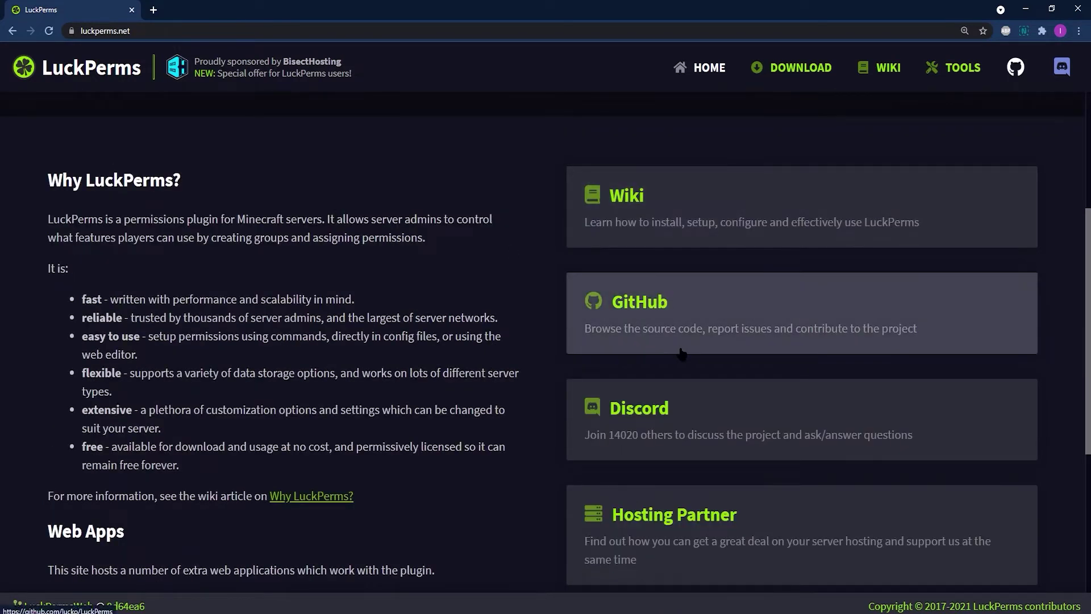
{"action": "scroll", "coordinate": [682, 354], "scroll_direction": "down", "scroll_amount": 2}
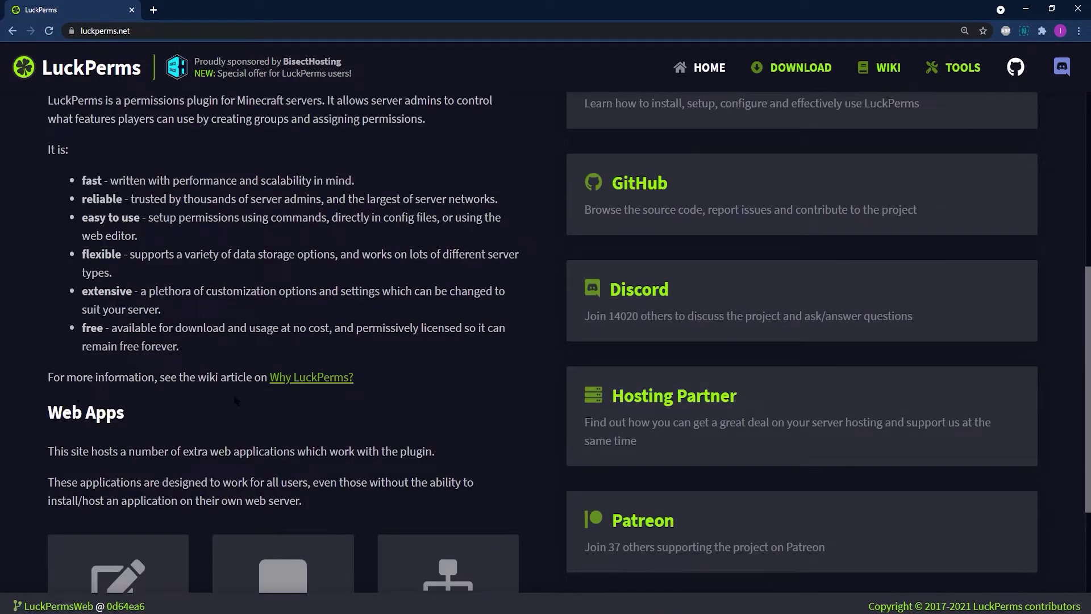
{"action": "scroll", "coordinate": [727, 449], "scroll_direction": "down", "scroll_amount": 1}
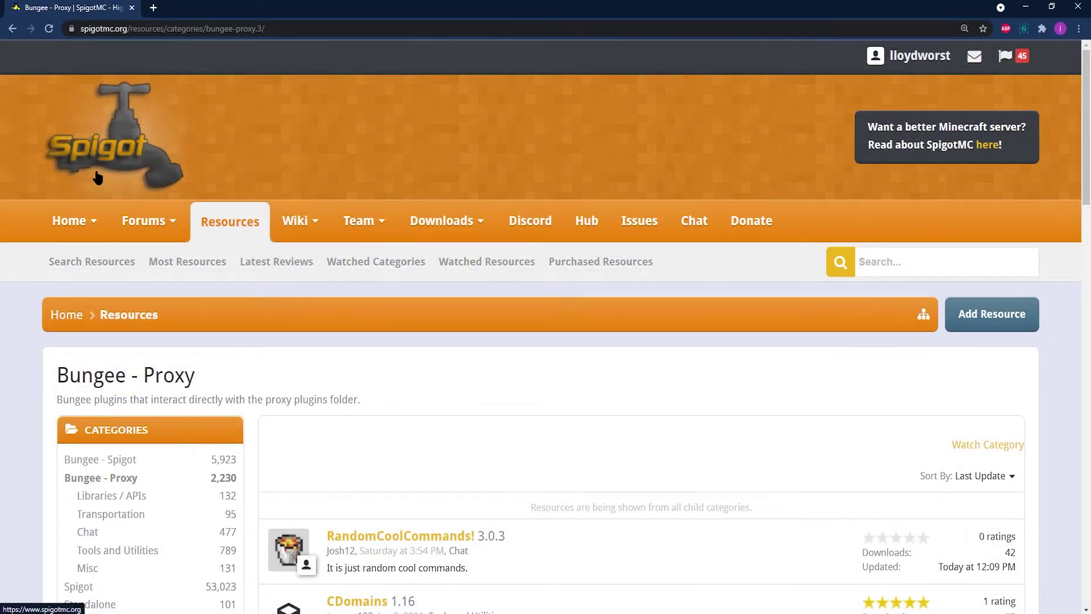
Step: Open the ajQueue resource page from the Bungee - Proxy list, reviewing its stats and description
{"action": "scroll", "coordinate": [97, 178], "scroll_direction": "down", "scroll_amount": 6}
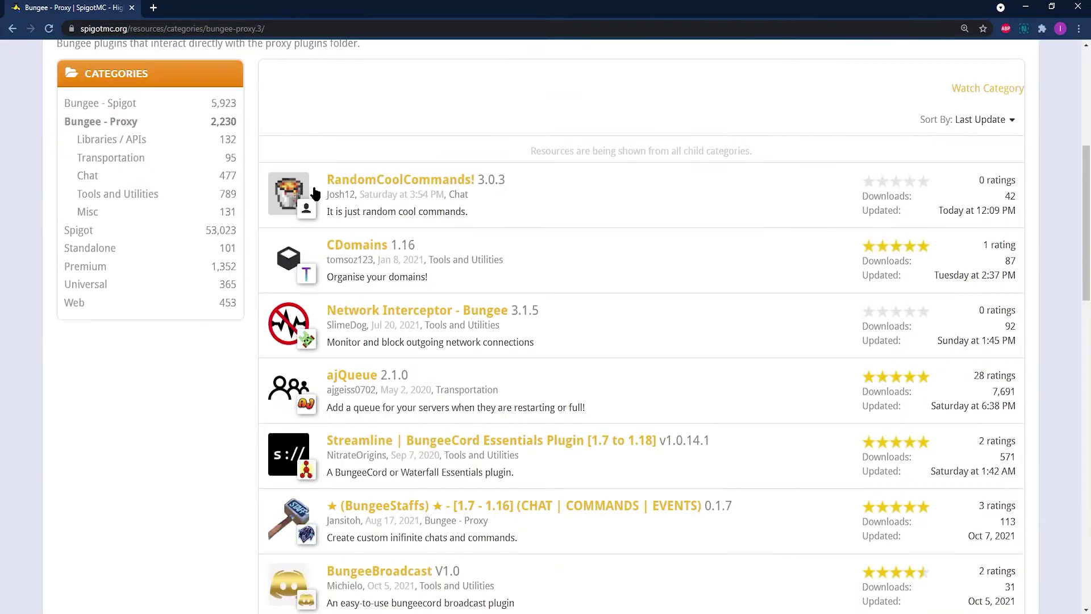
{"action": "scroll", "coordinate": [794, 185], "scroll_direction": "down", "scroll_amount": 2}
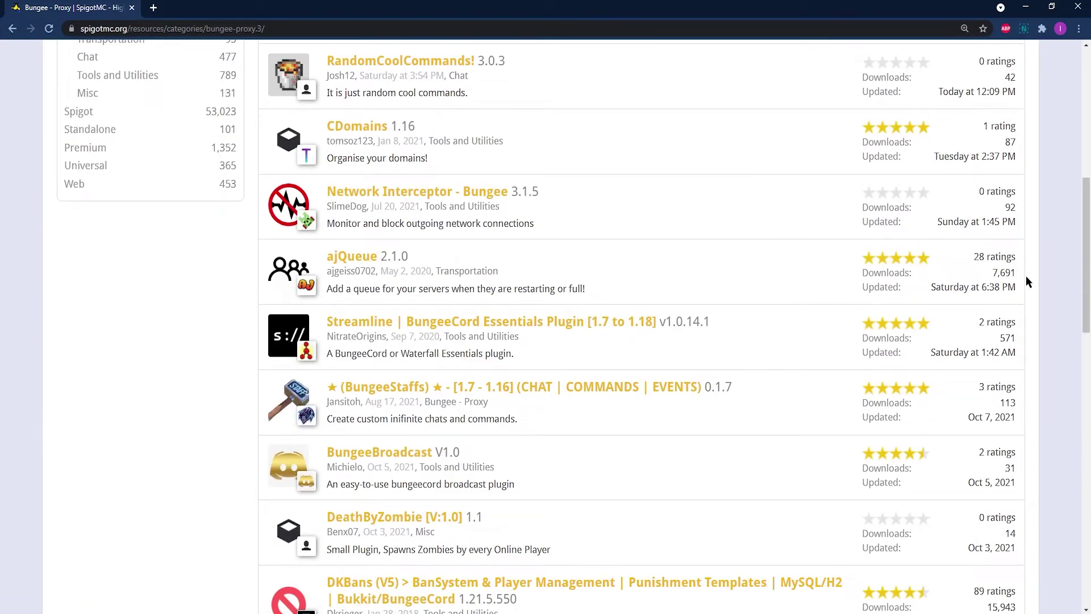
{"action": "left_click_drag", "start_coordinate": [1026, 277], "coordinate": [755, 285]}
{"action": "left_click", "coordinate": [603, 287]}
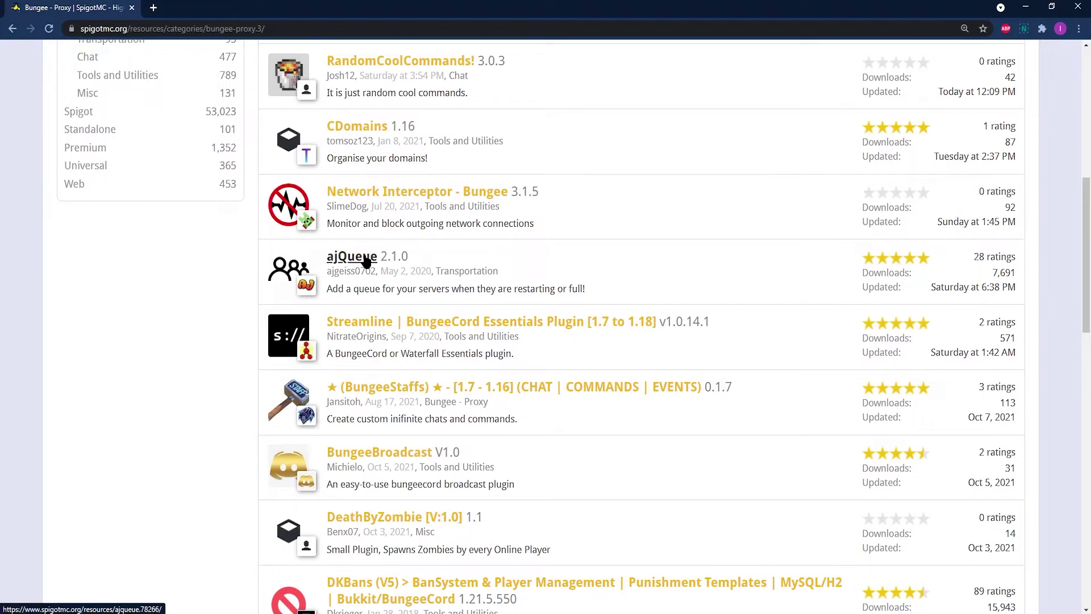
{"action": "left_click", "coordinate": [366, 259]}
{"action": "scroll", "coordinate": [383, 275], "scroll_direction": "down", "scroll_amount": 3}
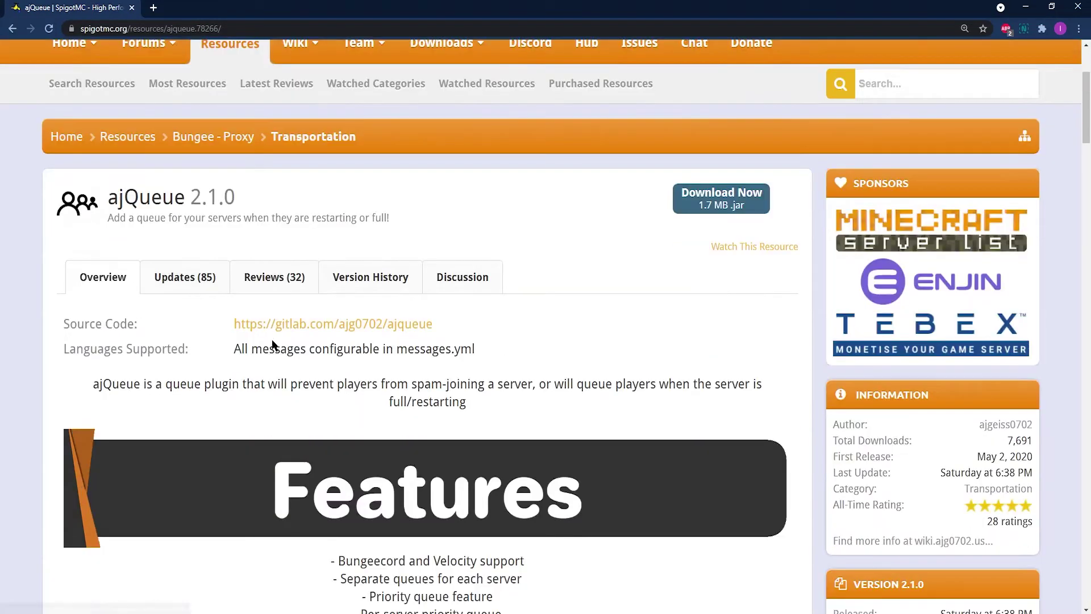
{"action": "left_click_drag", "start_coordinate": [496, 404], "coordinate": [62, 179]}
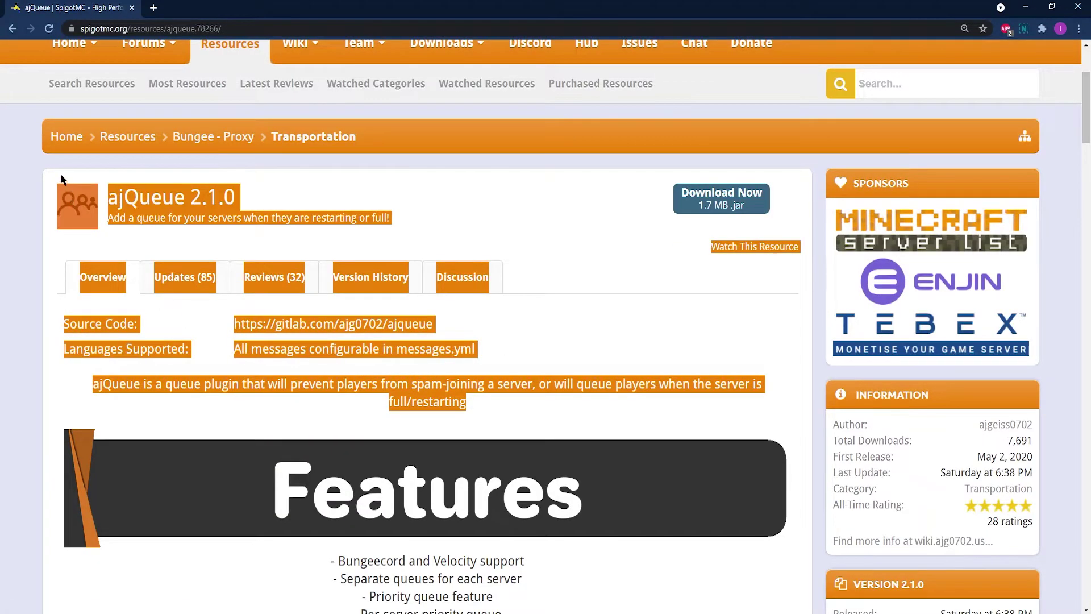
{"action": "left_click", "coordinate": [267, 243]}
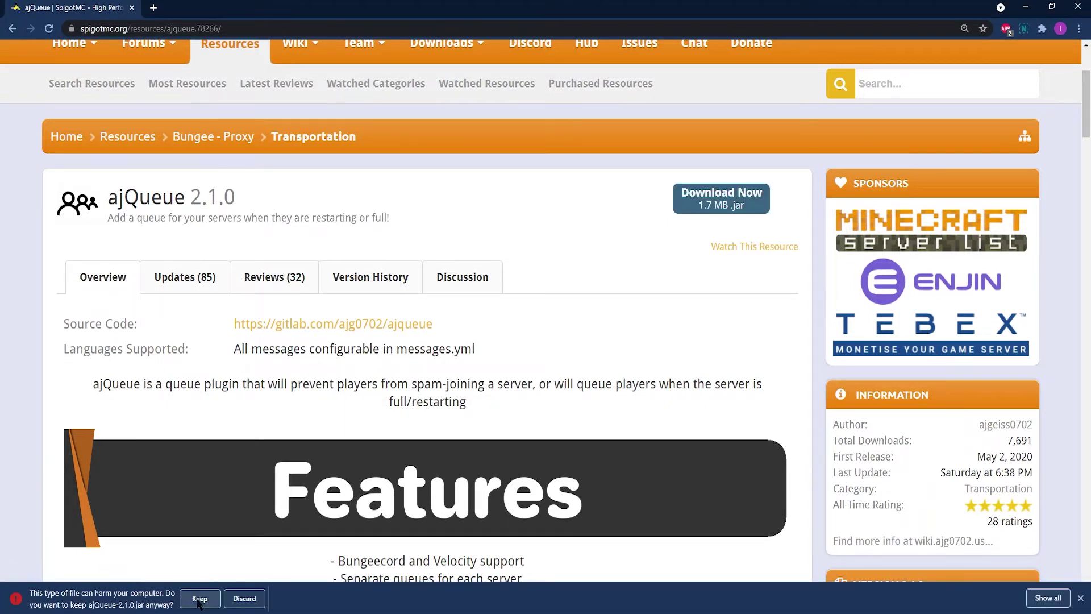
Step: Keep the ajQueue-2.1.0.jar download despite the warning and copy it into the proxypl folder
{"action": "key", "text": "alt+Tab"}
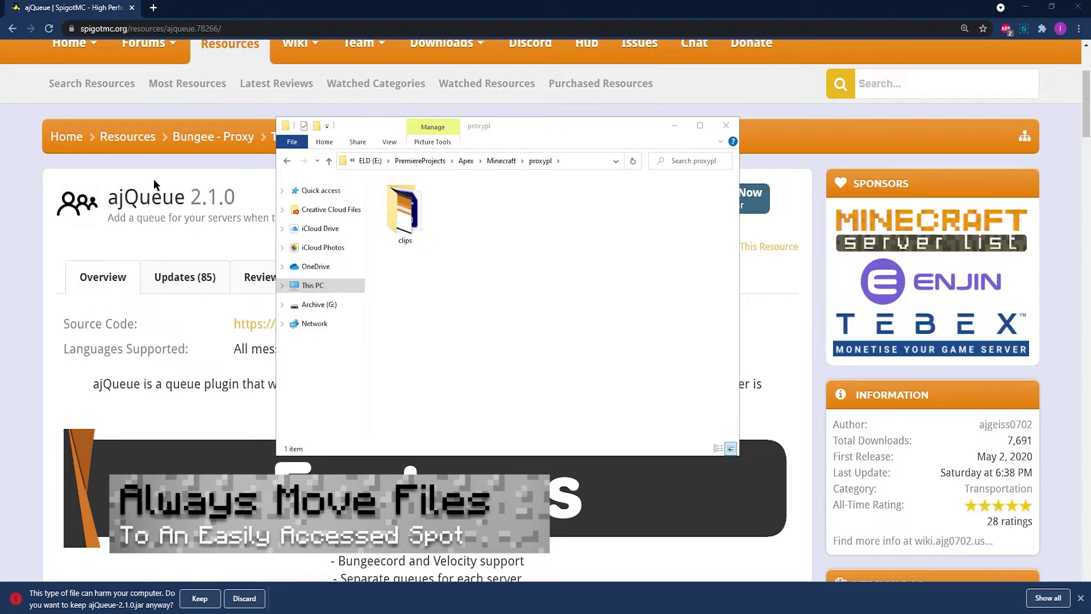
{"action": "key", "text": "alt+Tab"}
{"action": "left_click", "coordinate": [199, 598]}
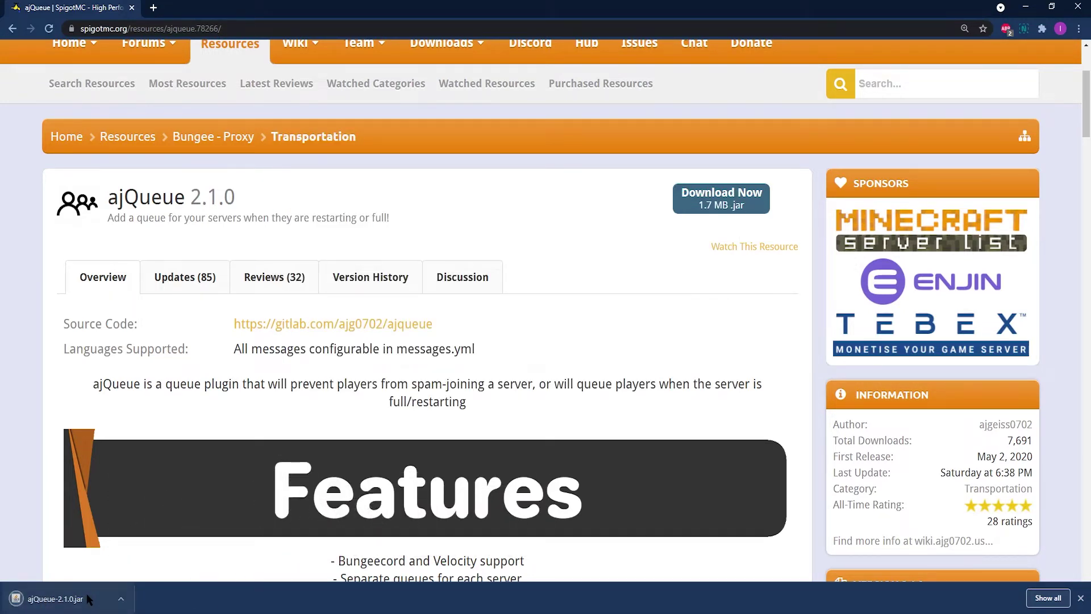
{"action": "left_click_drag", "start_coordinate": [88, 598], "coordinate": [449, 247]}
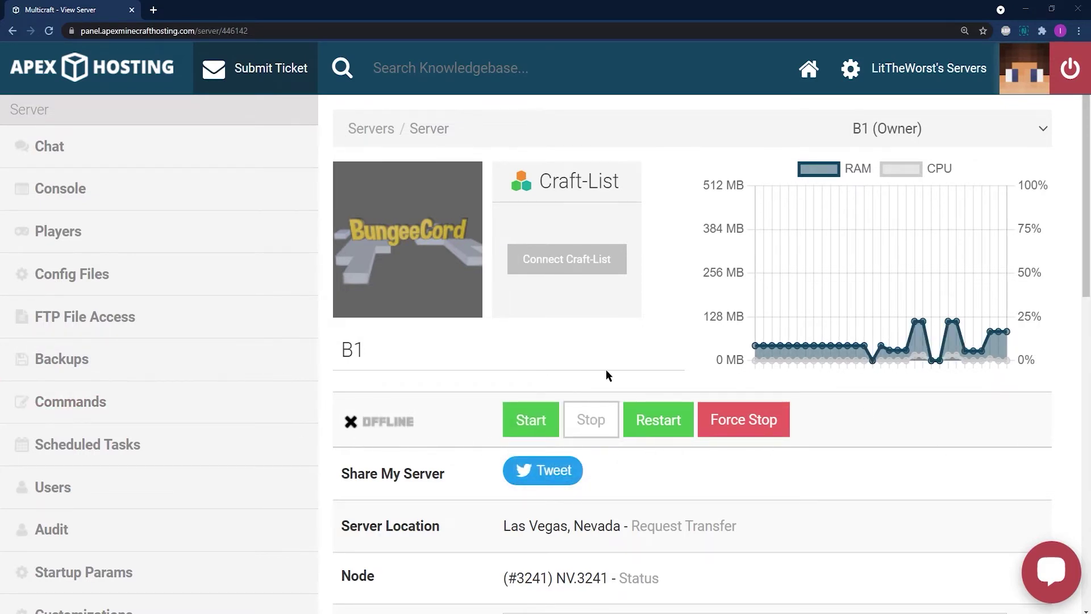
Step: Open the server's FTP File Access login and fill in the saved control panel password
{"action": "left_click", "coordinate": [91, 316]}
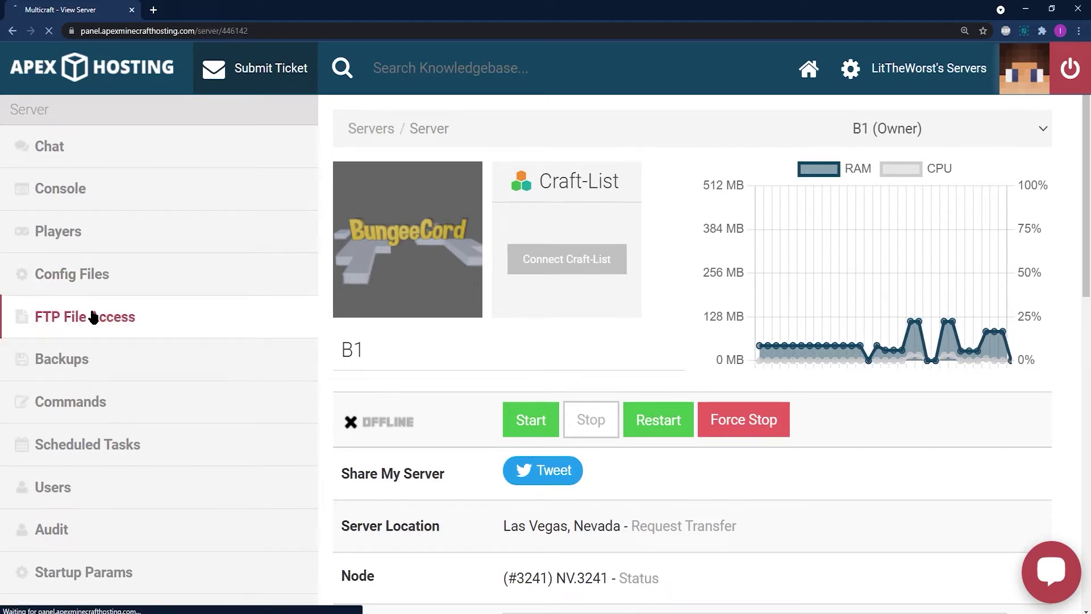
{"action": "left_click", "coordinate": [688, 464]}
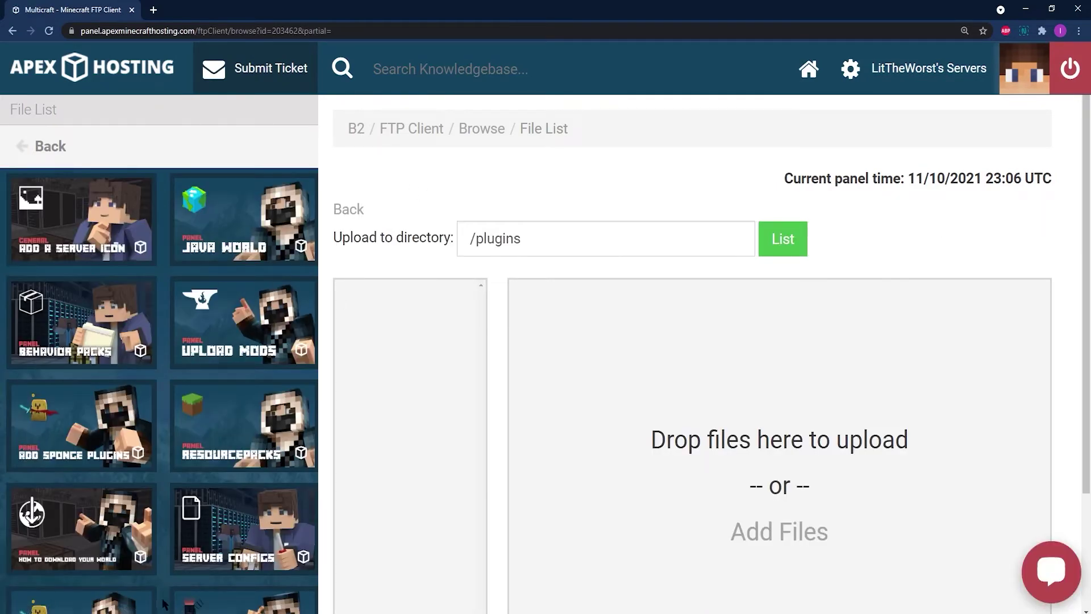
Step: Upload LuckPerms-Bungee-5.3.69.jar into /plugins, then return to server B1's overview
{"action": "key", "text": "alt+Tab"}
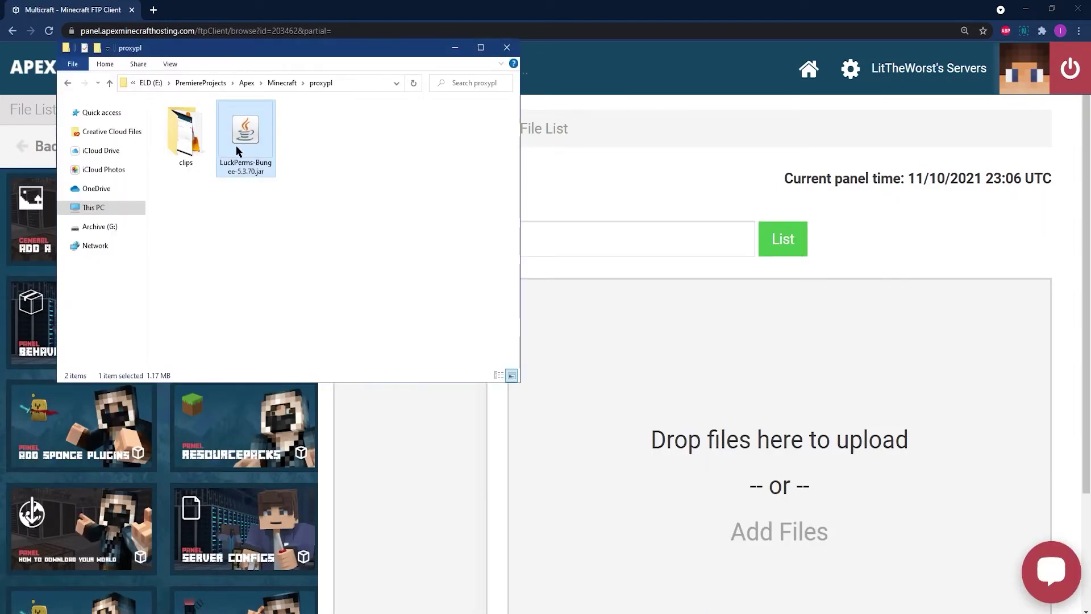
{"action": "left_click_drag", "start_coordinate": [236, 145], "coordinate": [628, 363]}
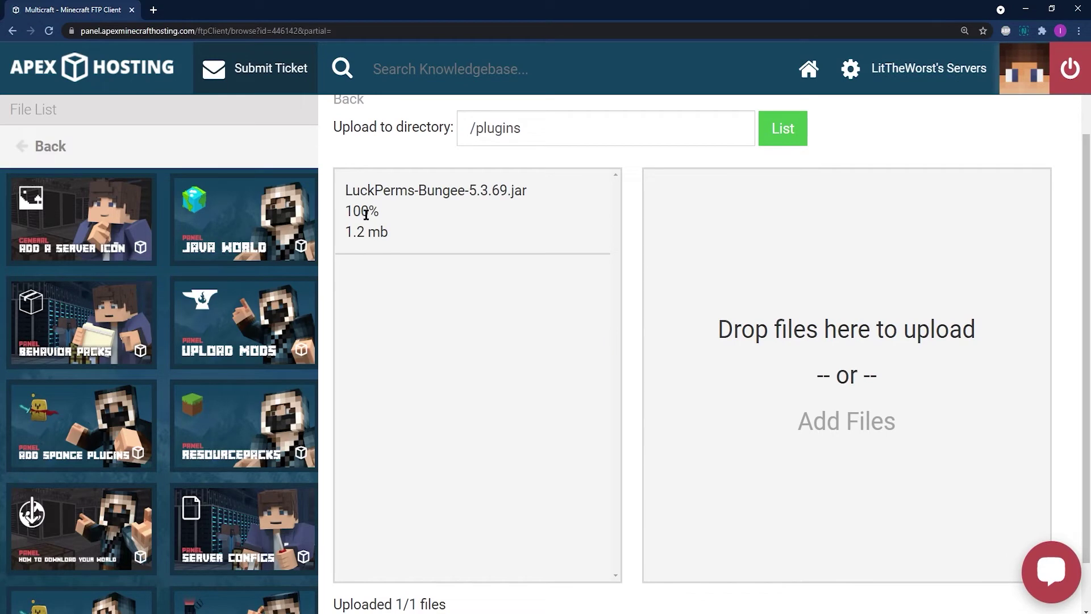
{"action": "scroll", "coordinate": [348, 214], "scroll_direction": "up", "scroll_amount": 2}
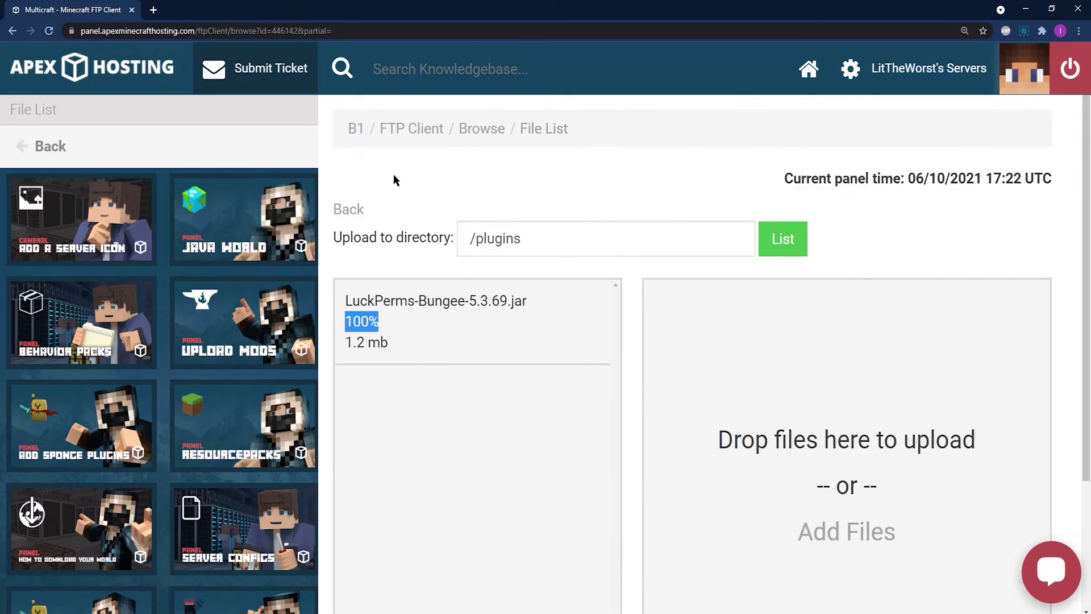
{"action": "left_click", "coordinate": [350, 132]}
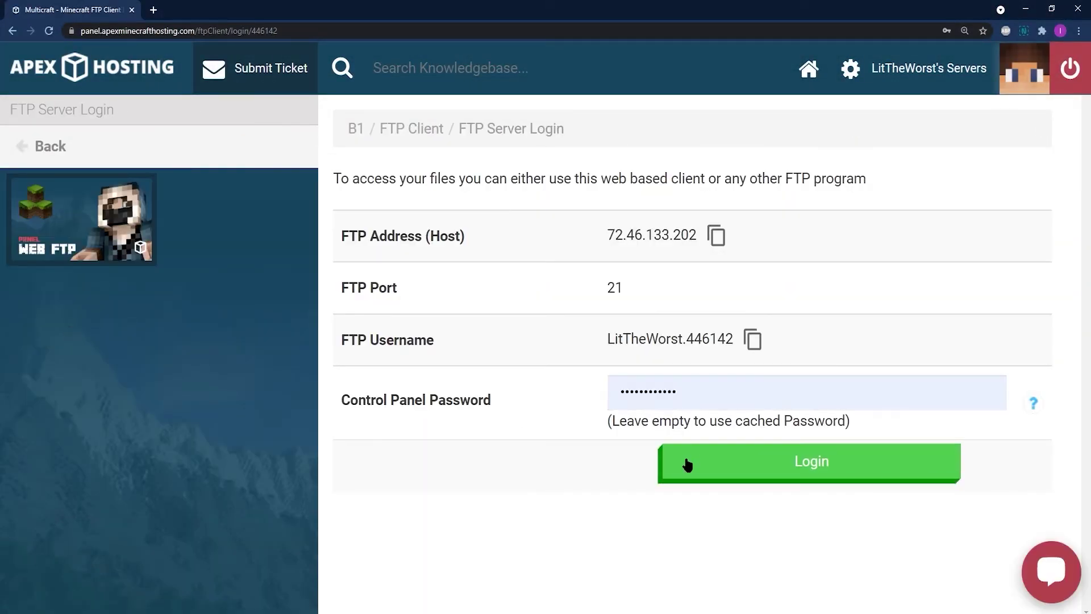
Step: Log in to server B1's web FTP with the entered password
{"action": "left_click", "coordinate": [687, 465]}
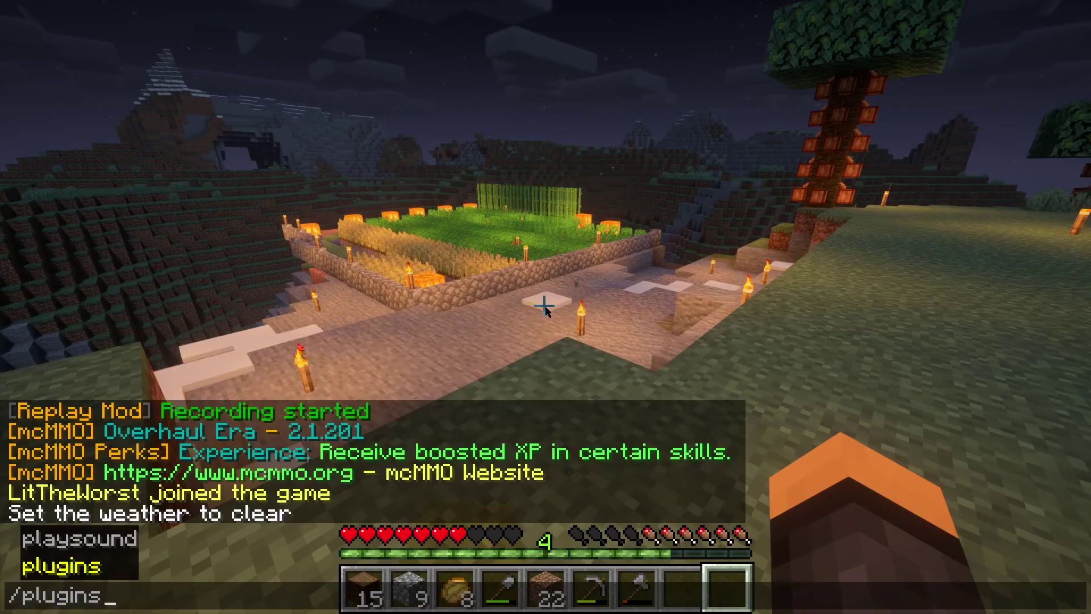
Step: Run /plugins to list the five plugins, then walk down into the underground chest room
{"action": "key", "text": "Return"}
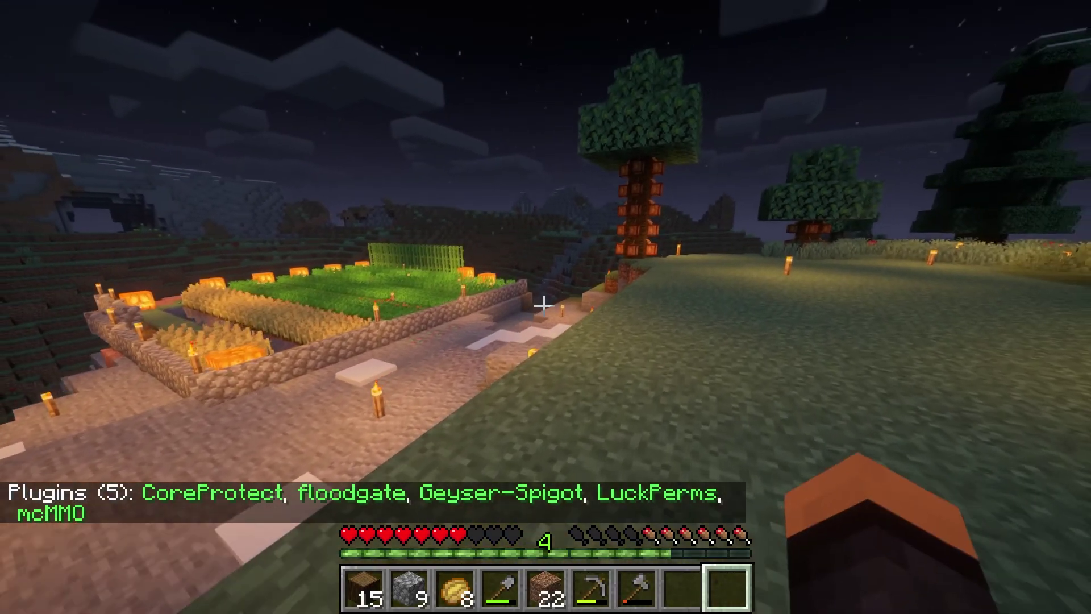
{"action": "key", "text": "w"}
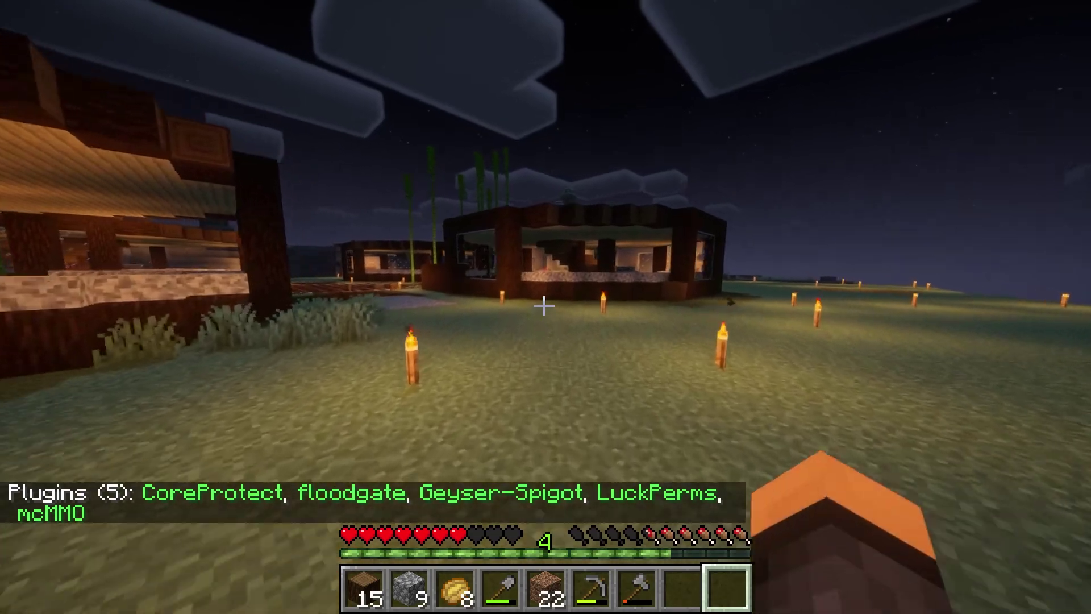
{"action": "key", "text": "w"}
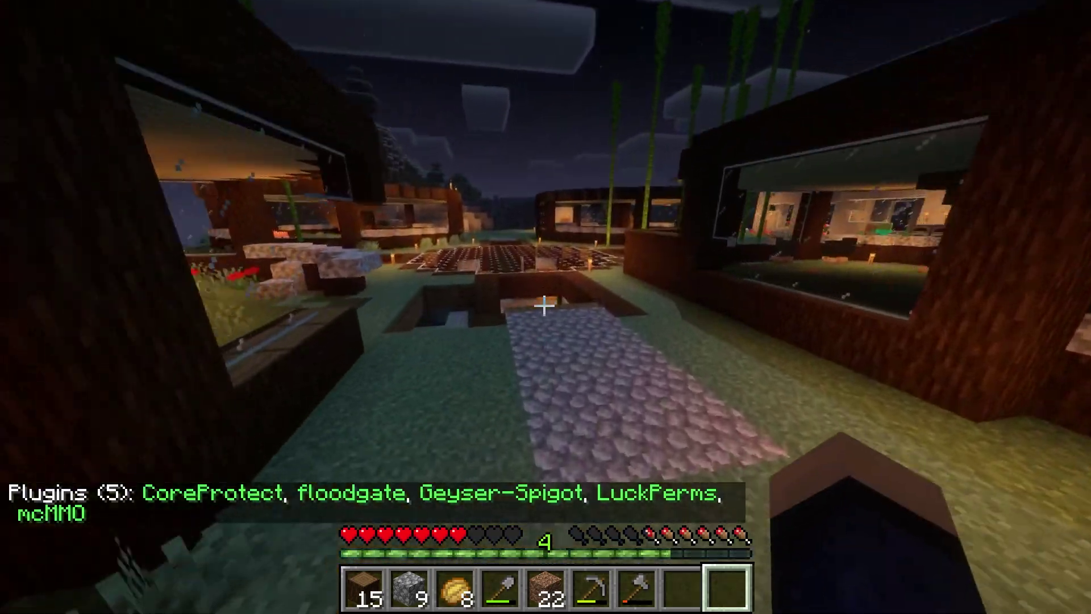
{"action": "key", "text": "w"}
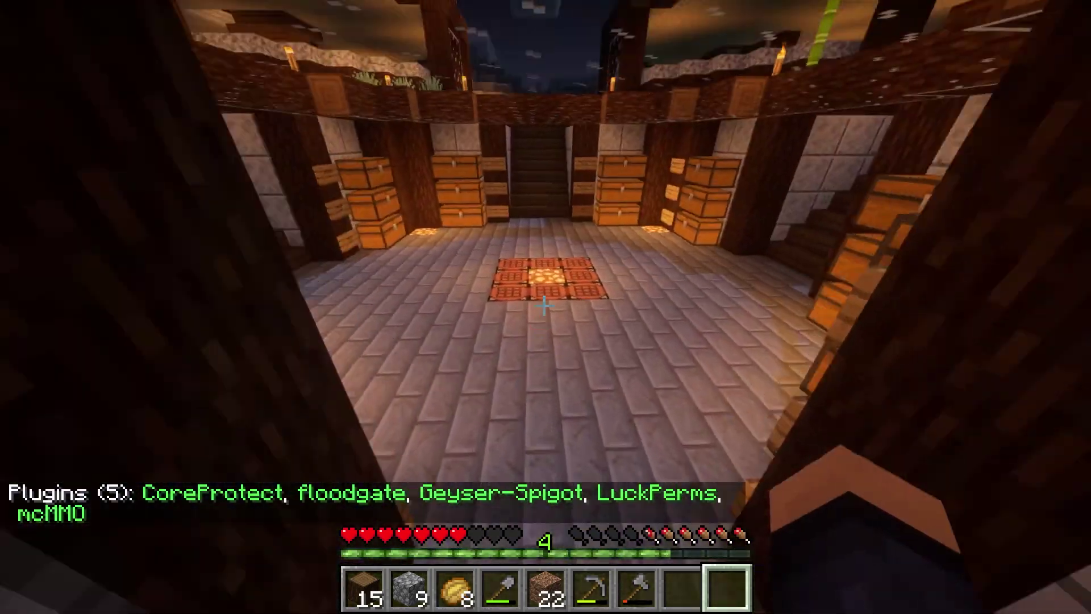
{"action": "key", "text": "w"}
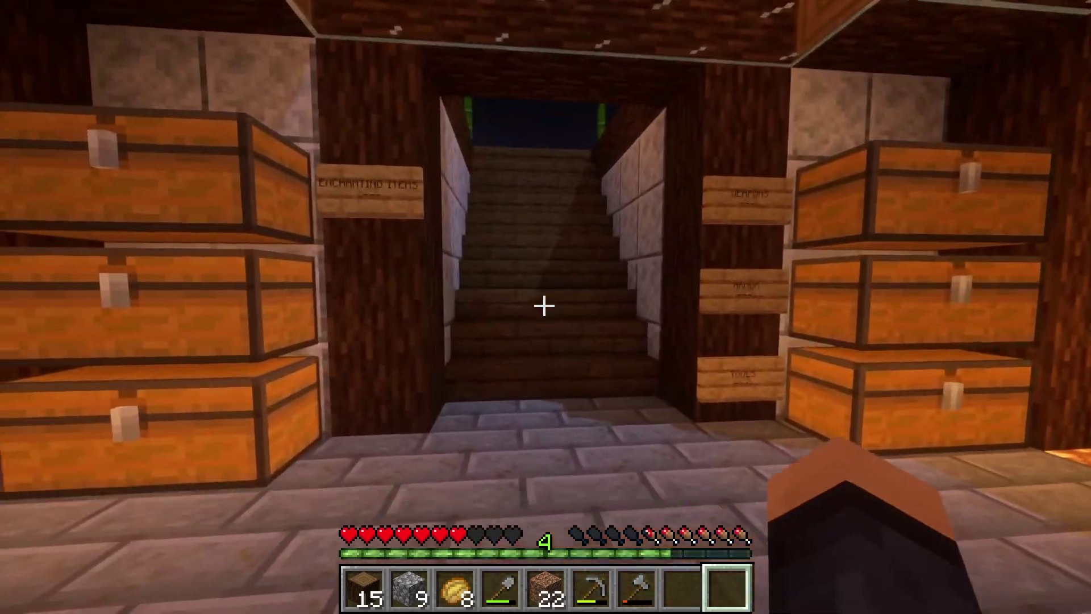